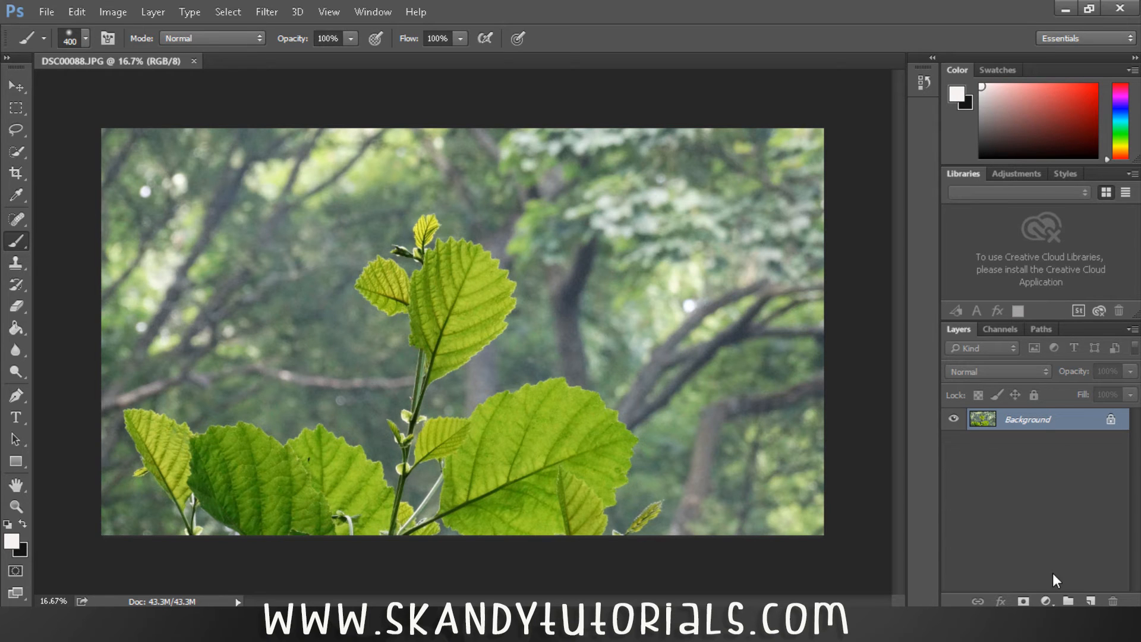
Add a Color Lookup adjustment layer above the Background and load the 2Strip.look 3D LUT
click(1046, 601)
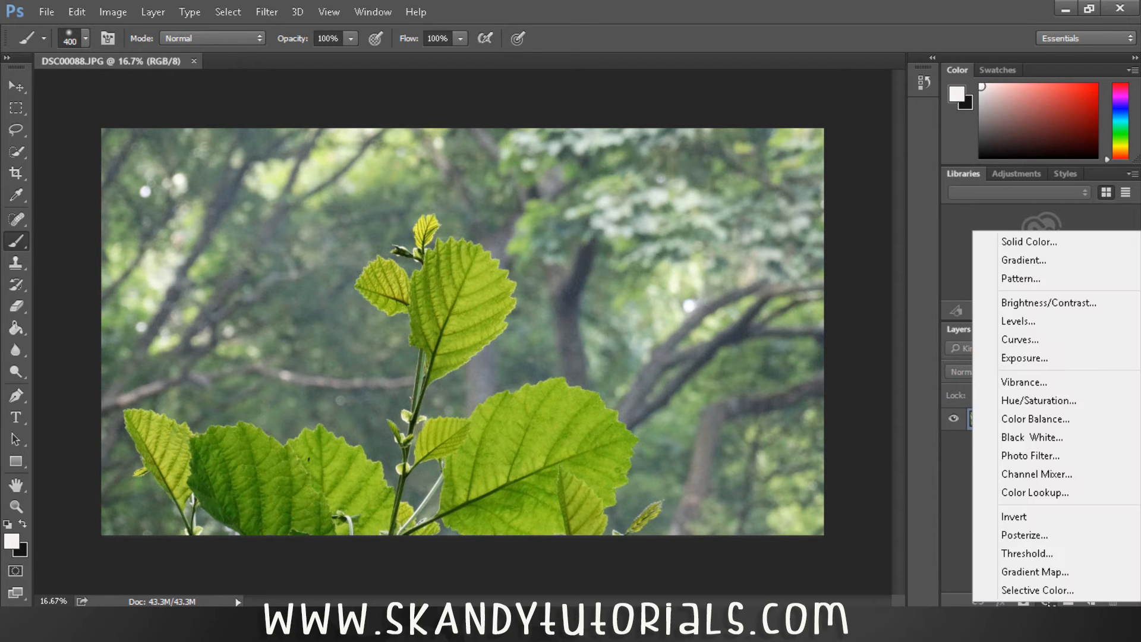
click(1039, 492)
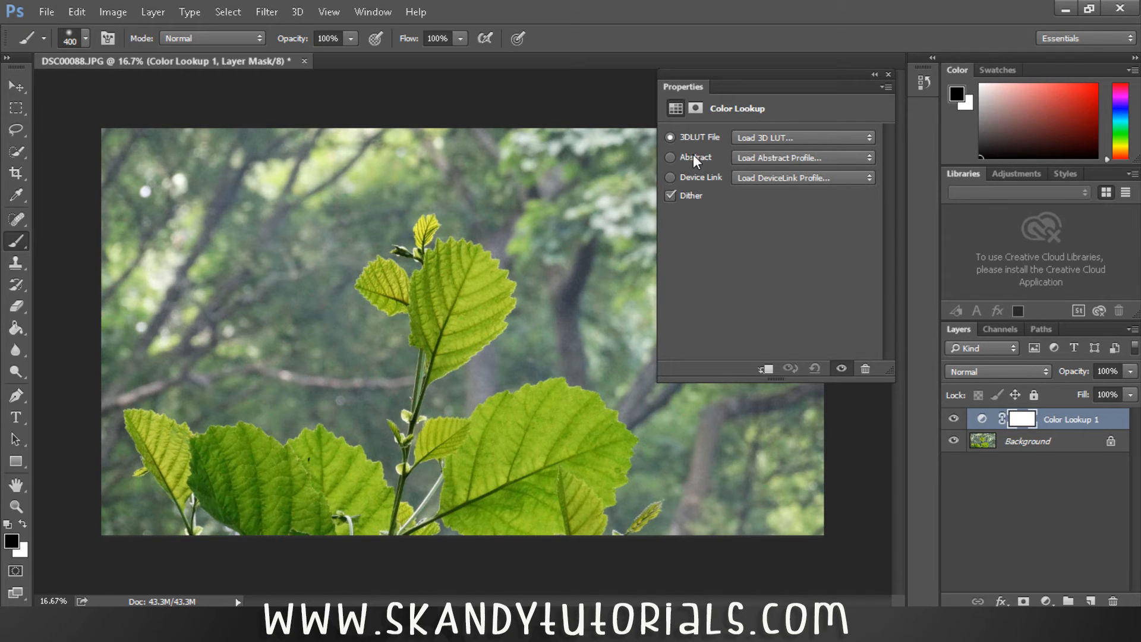
click(796, 135)
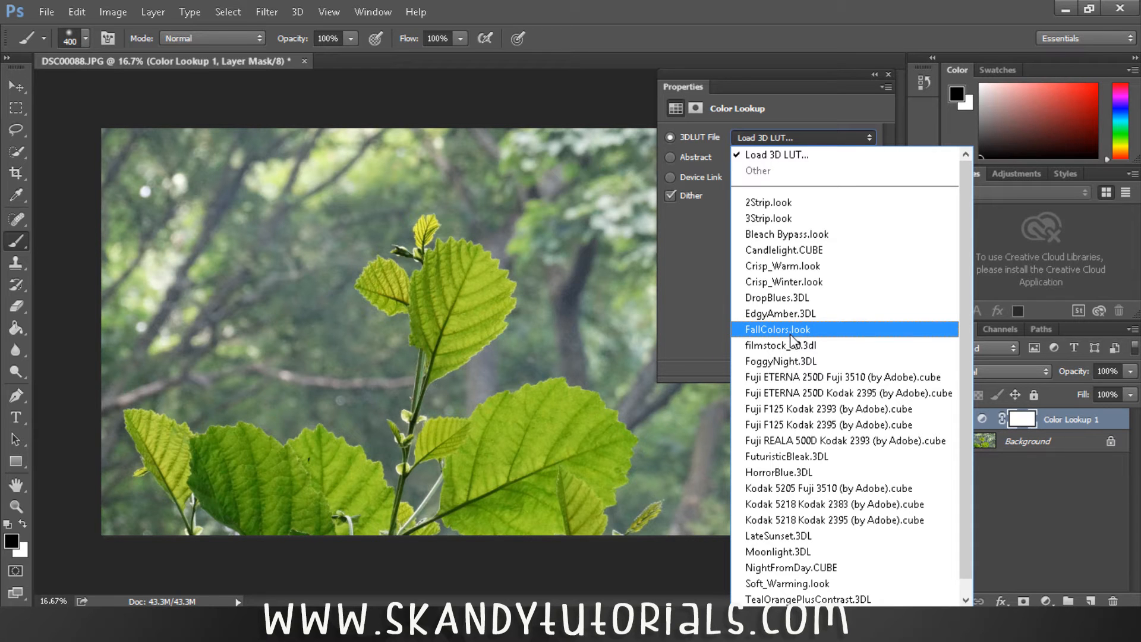
click(788, 206)
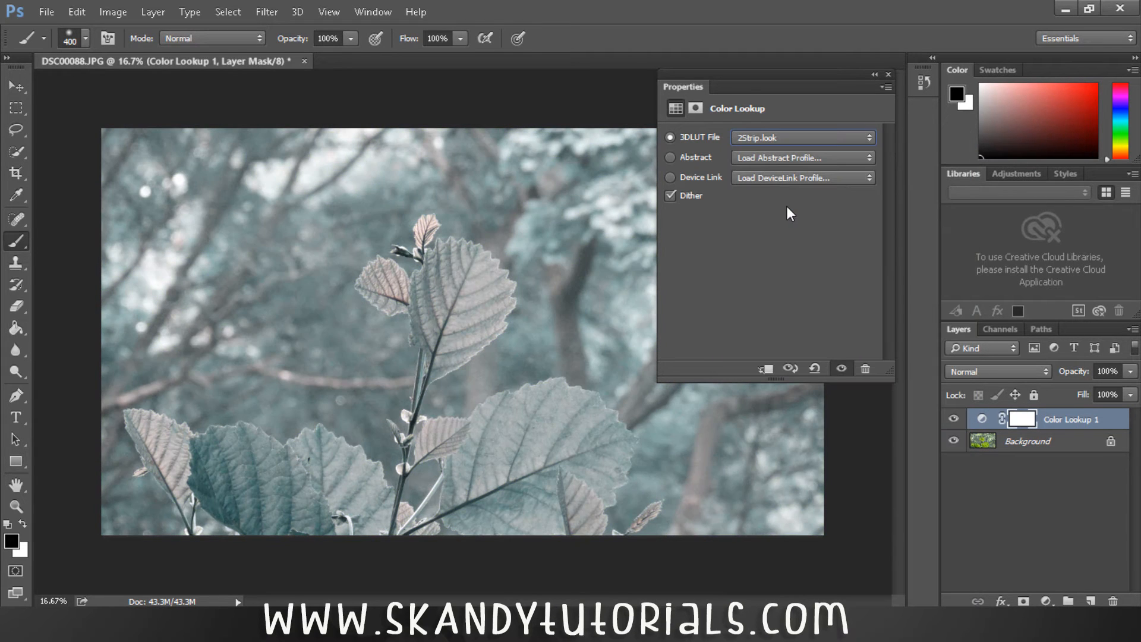
Preview the successive 3D LUT presets on the photo, from 3Strip.look through Fuji ETERNA 250D Fuji 3510
key(Down)
key(Down)
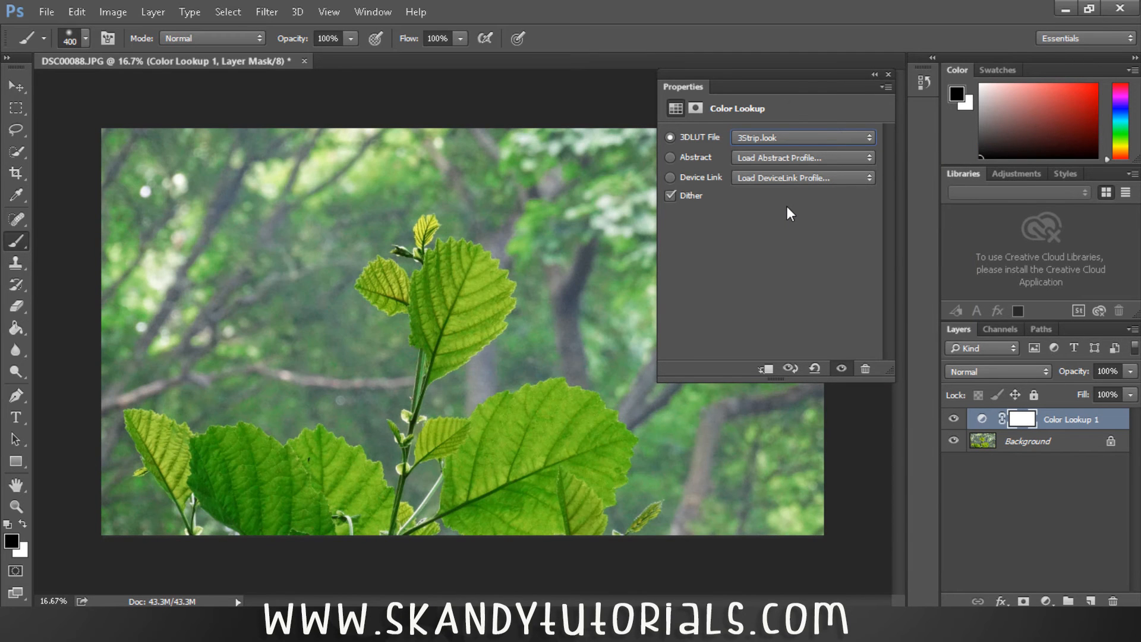
key(Down)
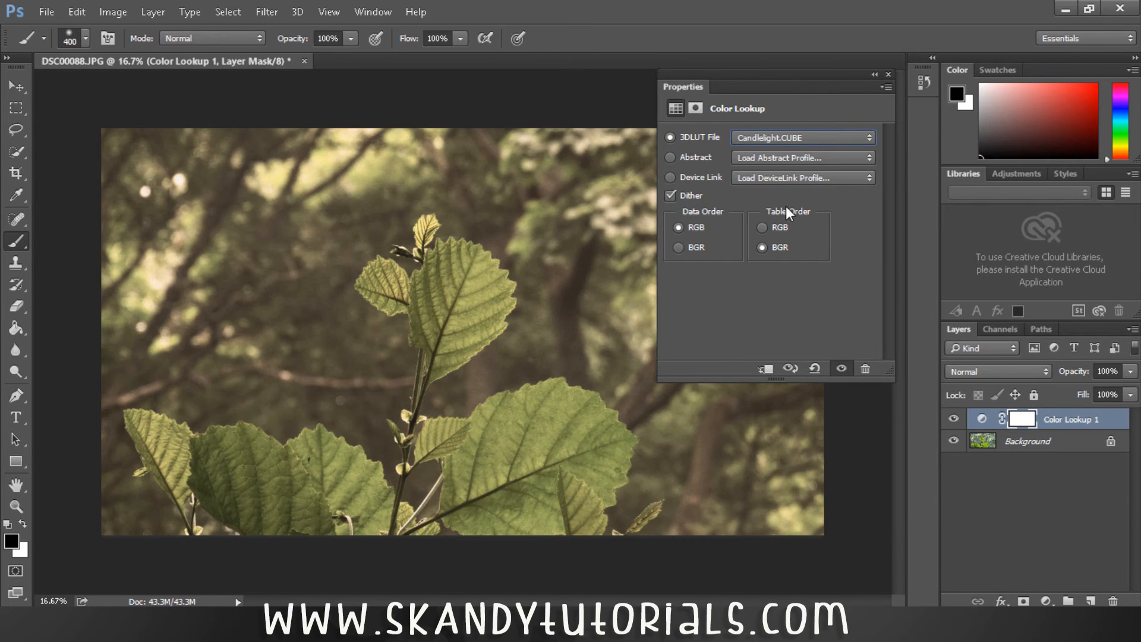
key(Down)
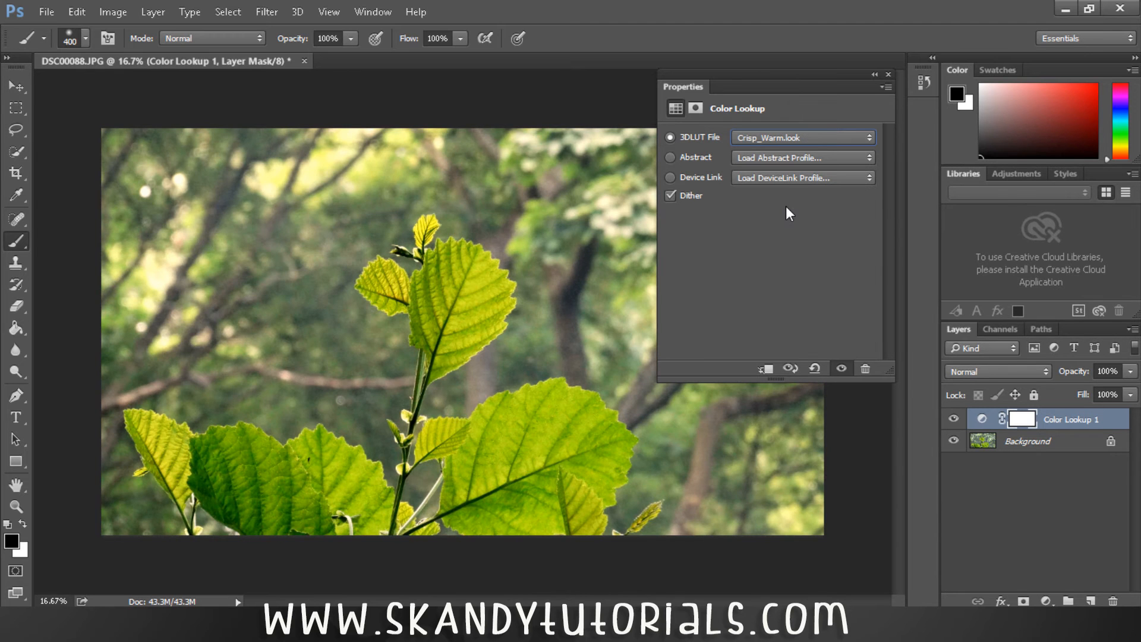
key(Down)
key(Down)
key(Up)
key(Down)
key(Down)
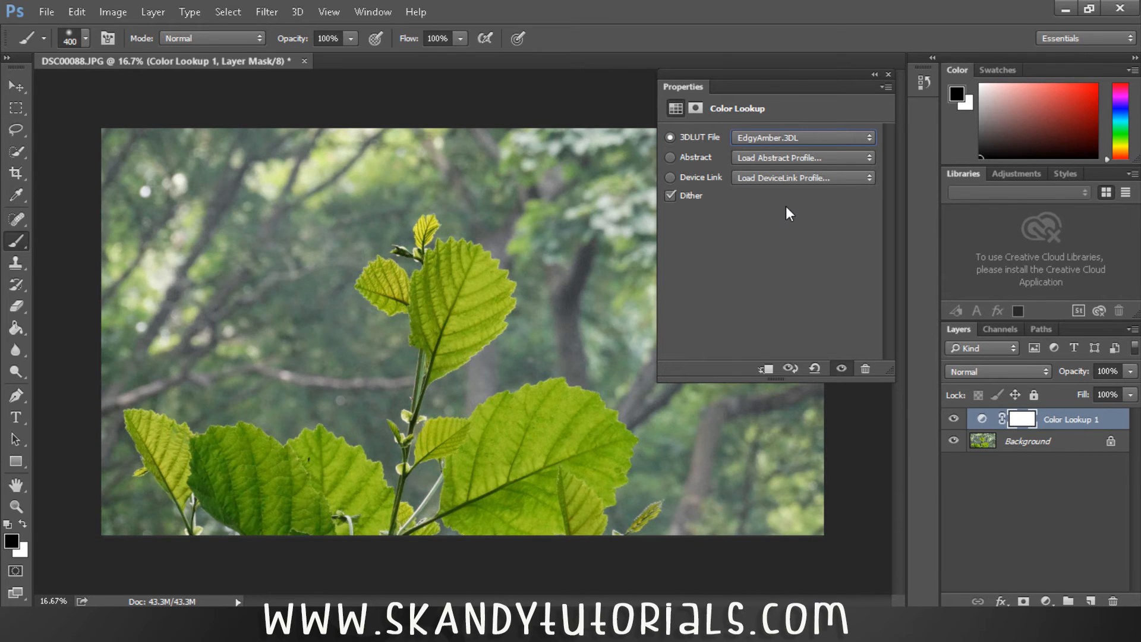
key(Down)
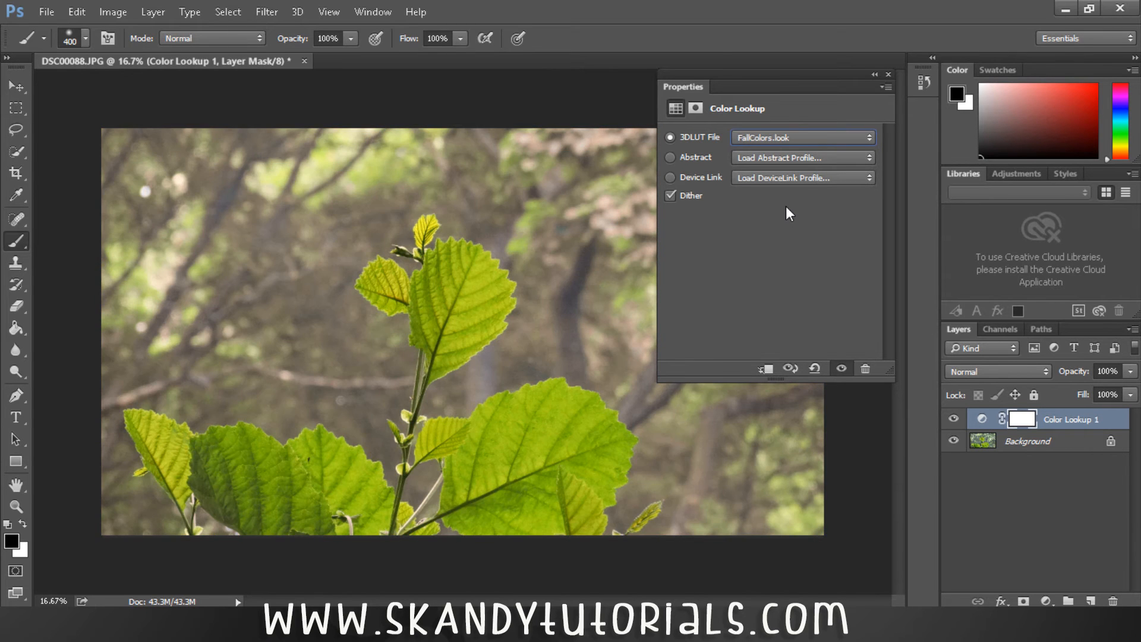
key(Down)
key(Down)
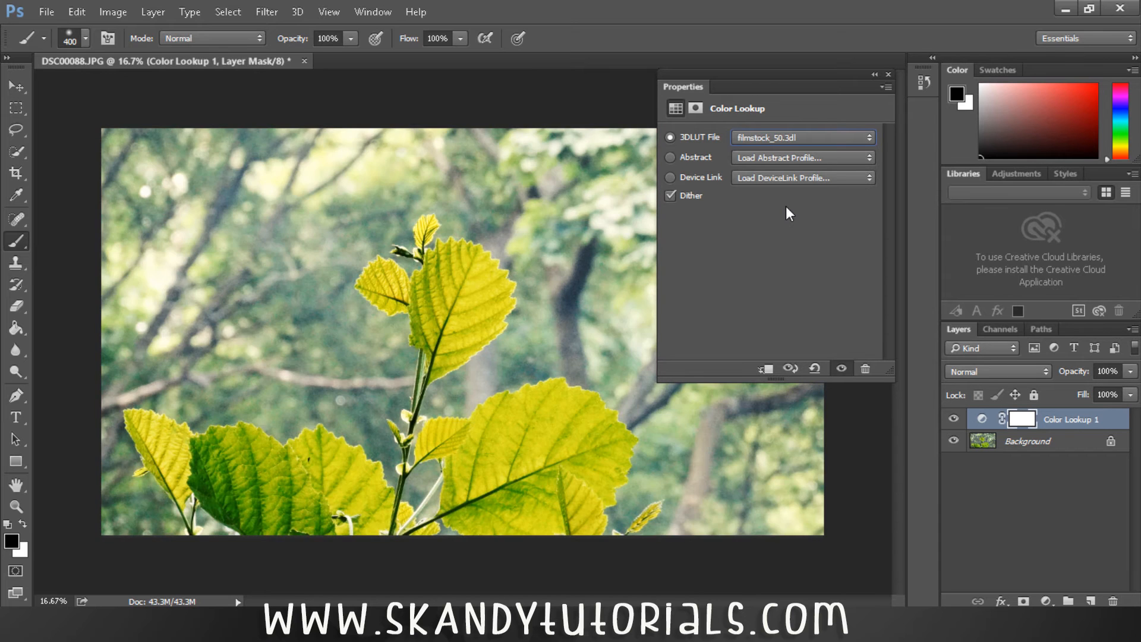
key(Down)
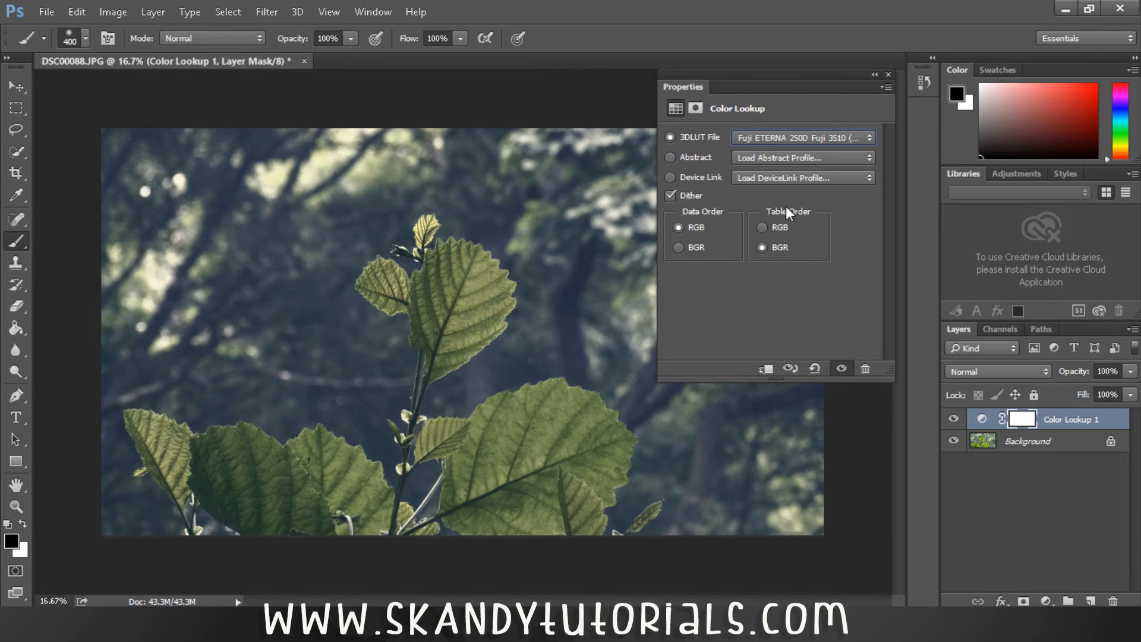
Go back through the 3D LUT presets, settle on Bleach Bypass.look and close the adjustment's properties
key(Up)
key(Up)
key(Up)
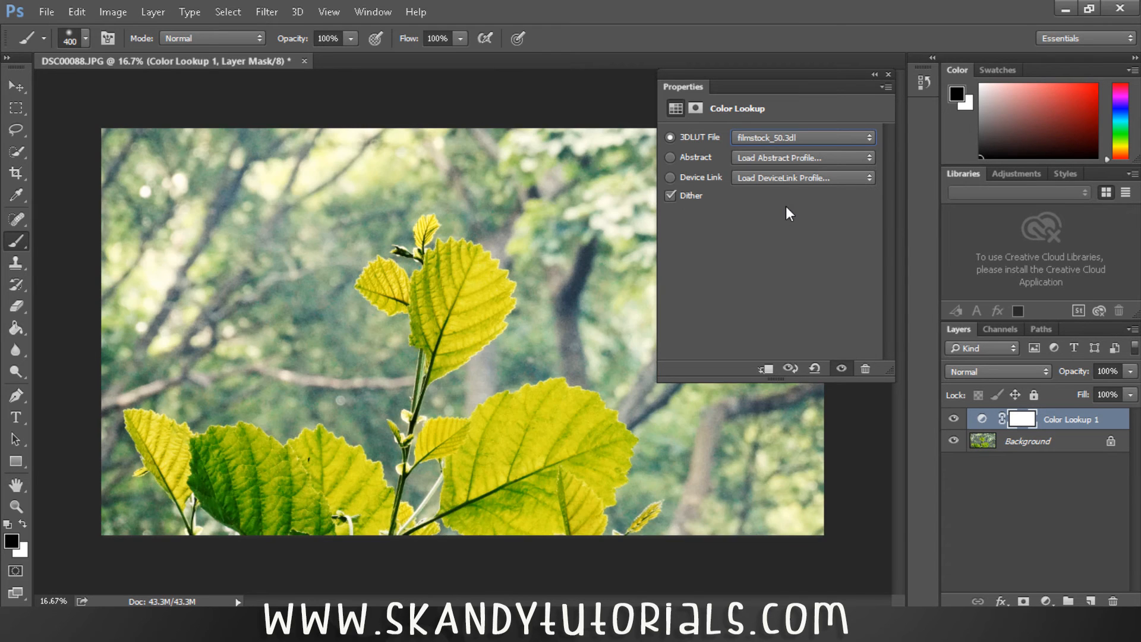
key(Up)
key(Up)
key(Up)
key(Up)
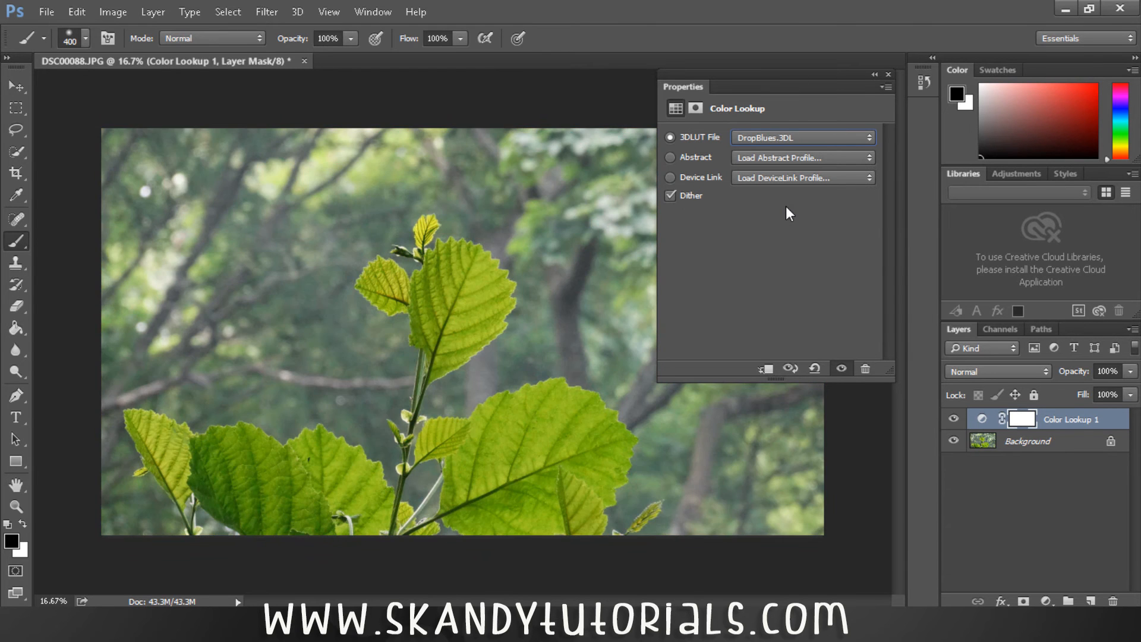
key(Up)
key(Up)
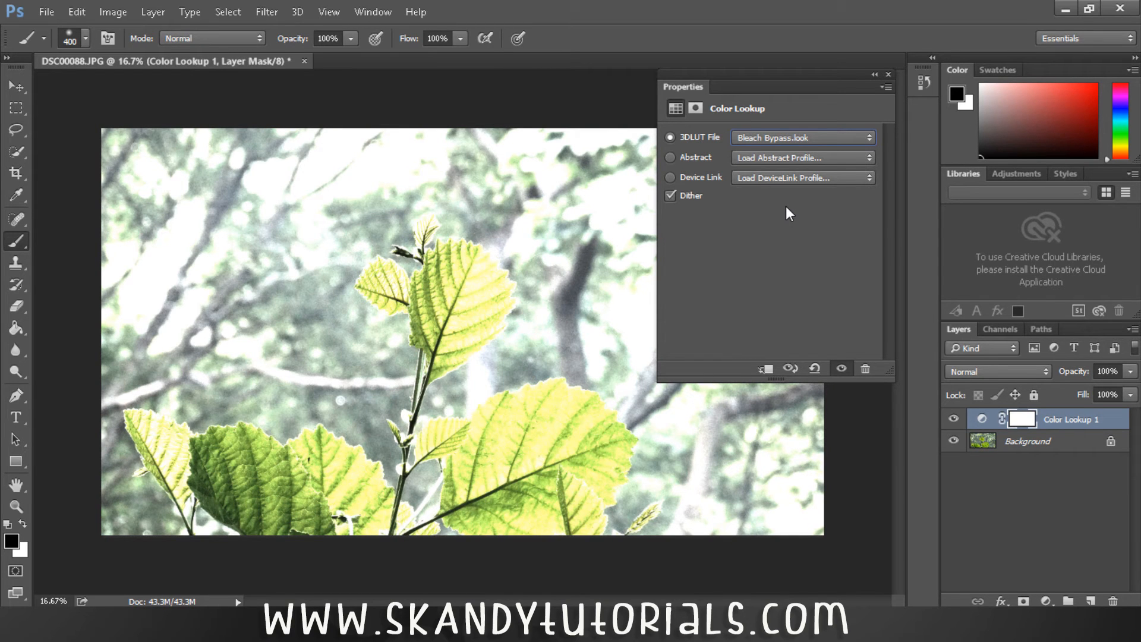
click(889, 74)
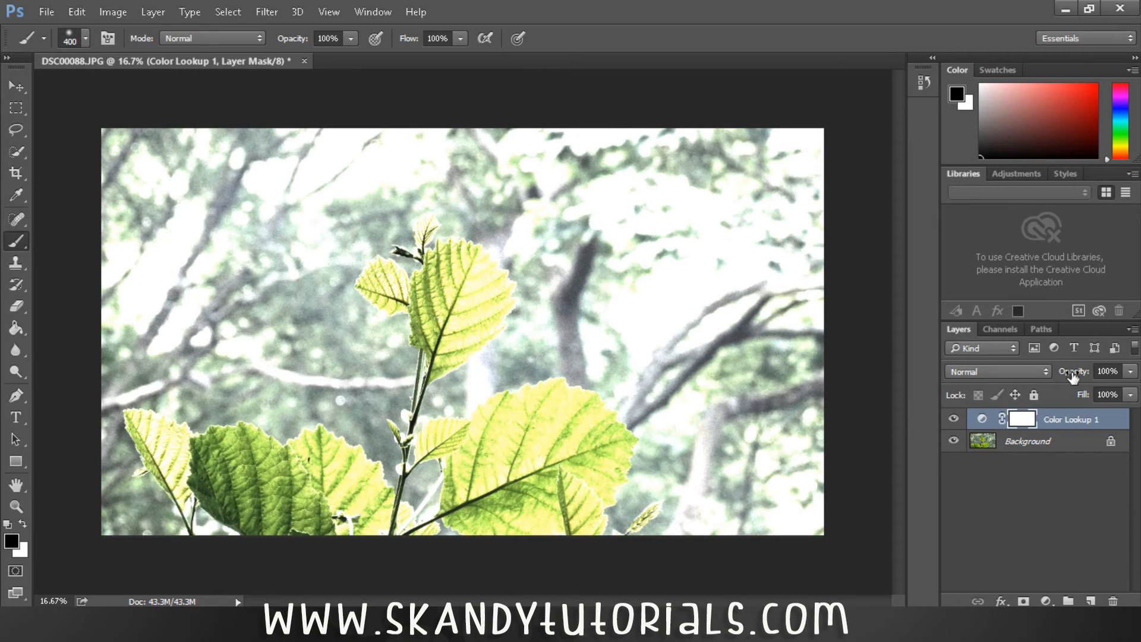
Lower the Color Lookup layer's opacity to 35%
drag(1069, 376, 1028, 377)
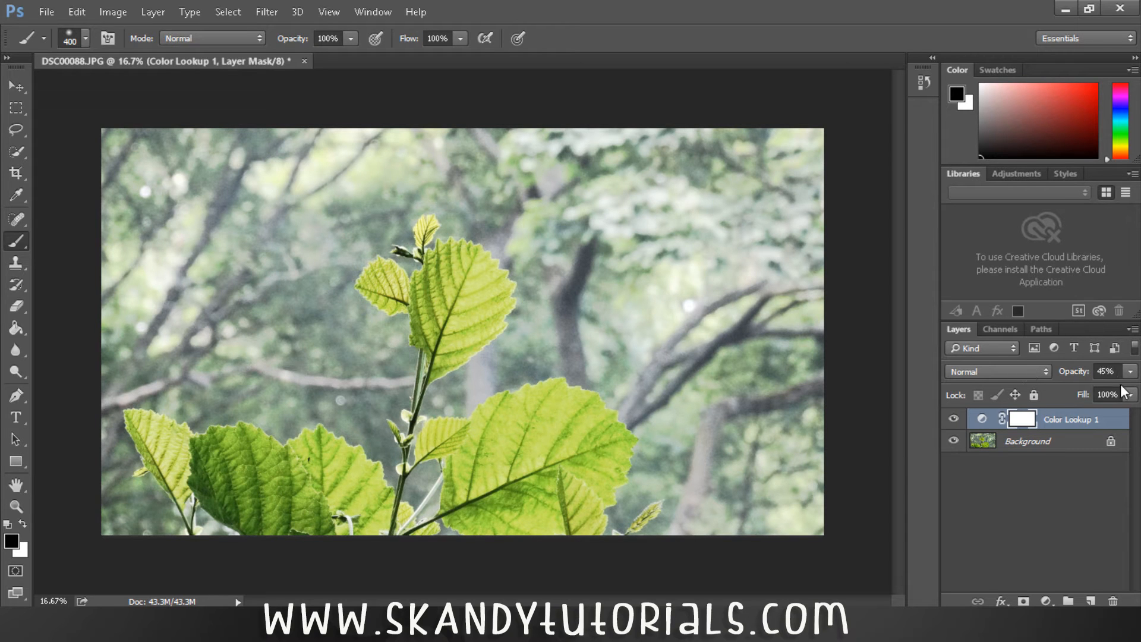
drag(1114, 371, 1031, 362)
text(40)
key(Return)
drag(1115, 372, 1000, 367)
text(35)
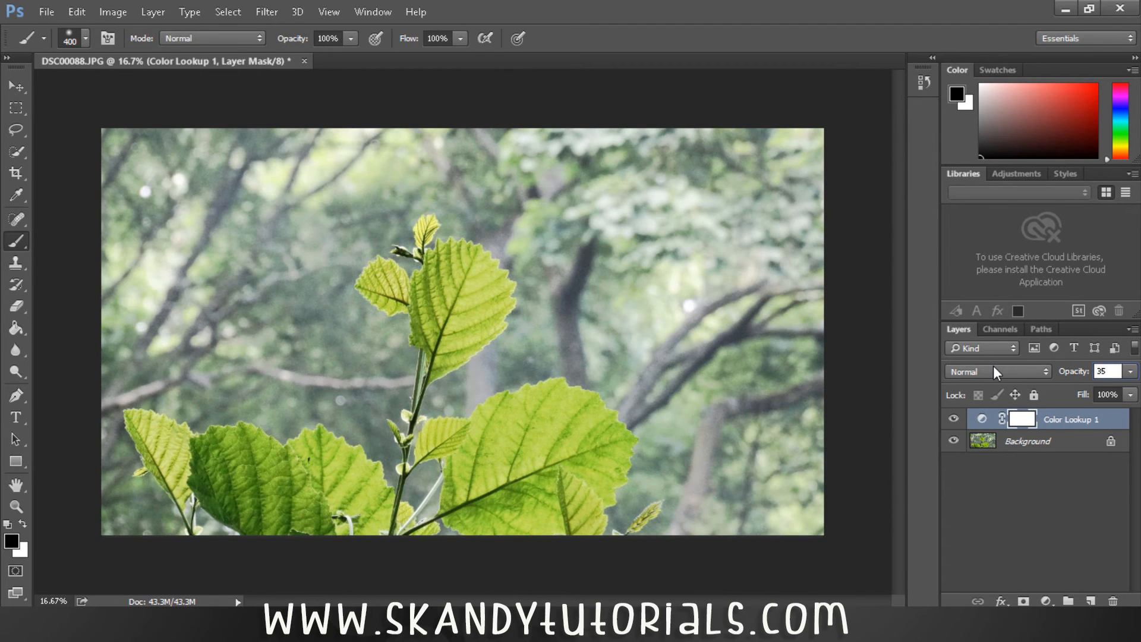
key(Return)
Add a second mask to the Color Lookup layer and invert its original layer mask to black
click(1046, 602)
click(1032, 602)
click(1026, 601)
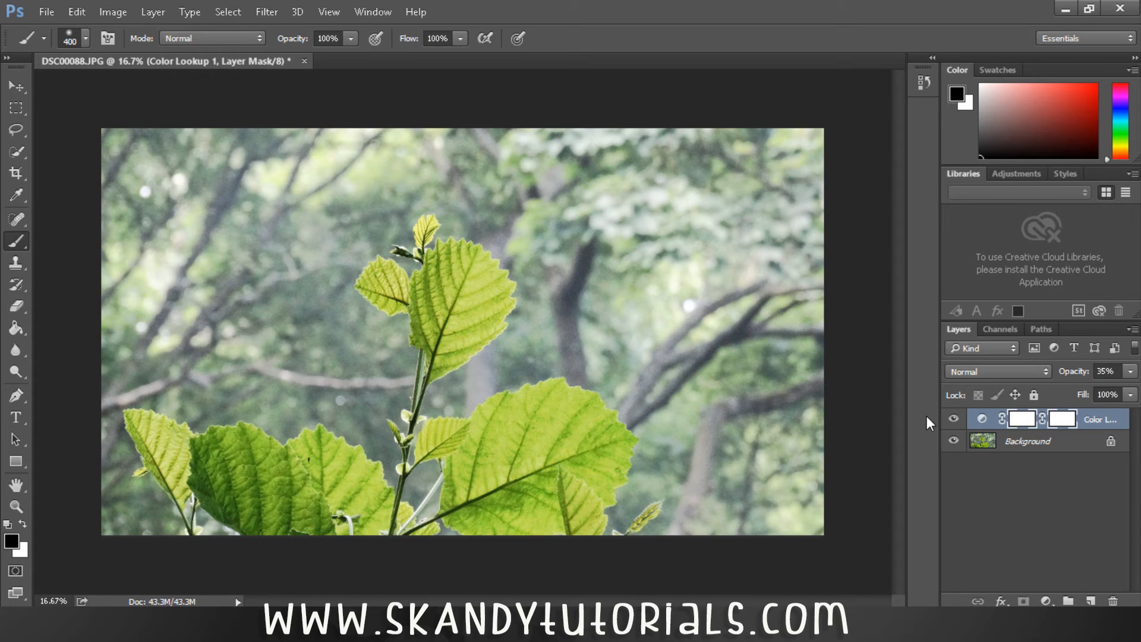
key(ctrl+i)
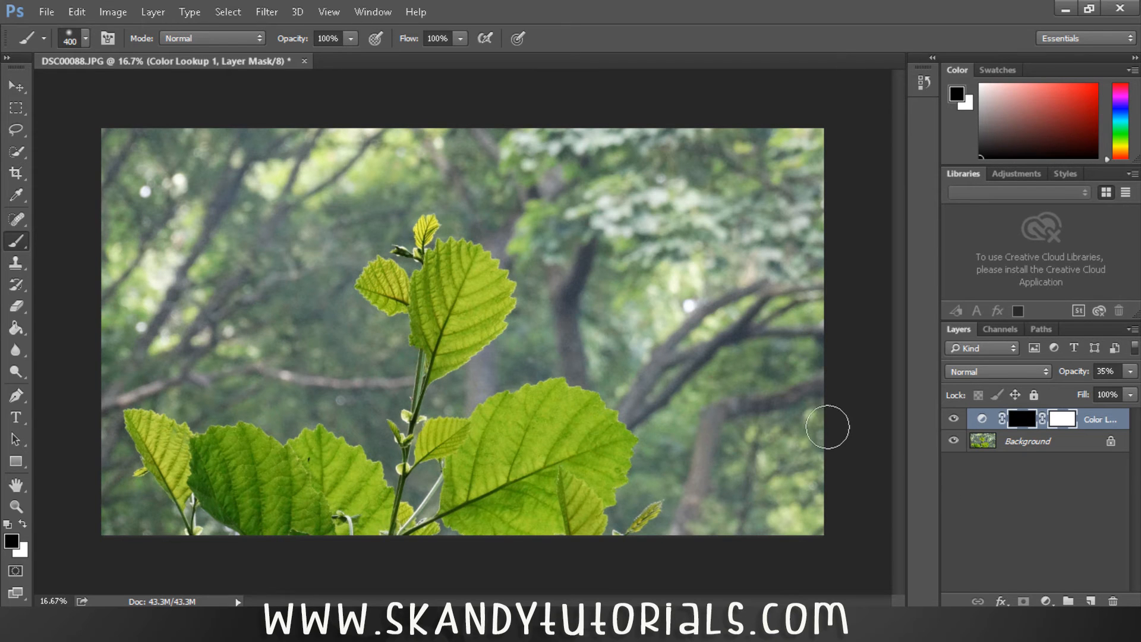
Paint white on the black layer mask over the large lower leaves with the 400 px soft brush
key(x)
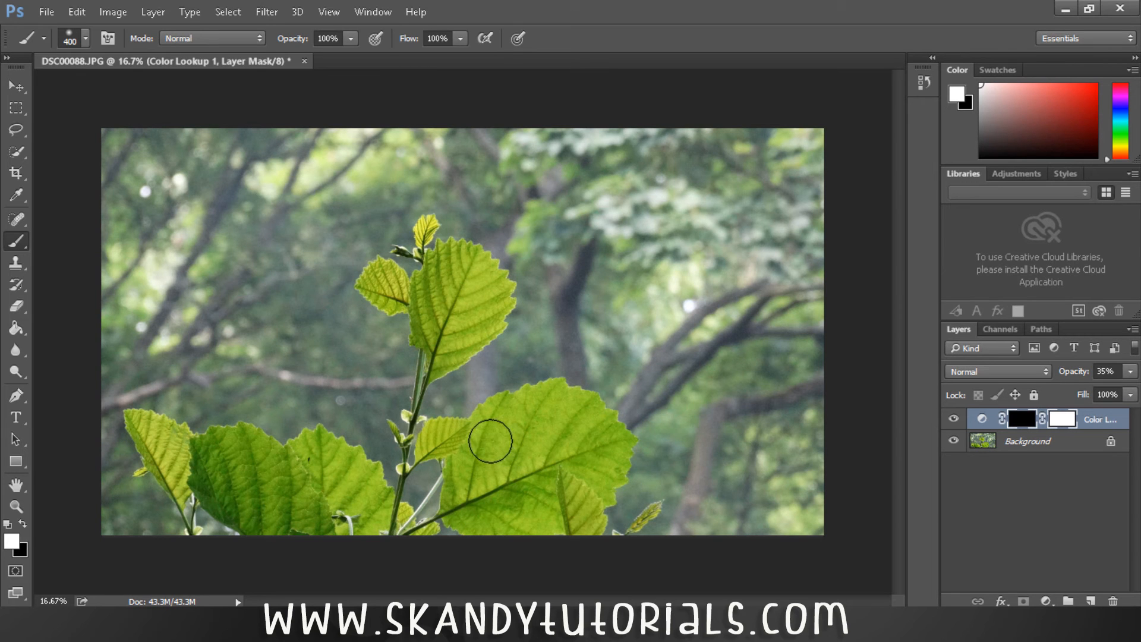
key(x)
key(x)
key(x)
key(x)
key(x)
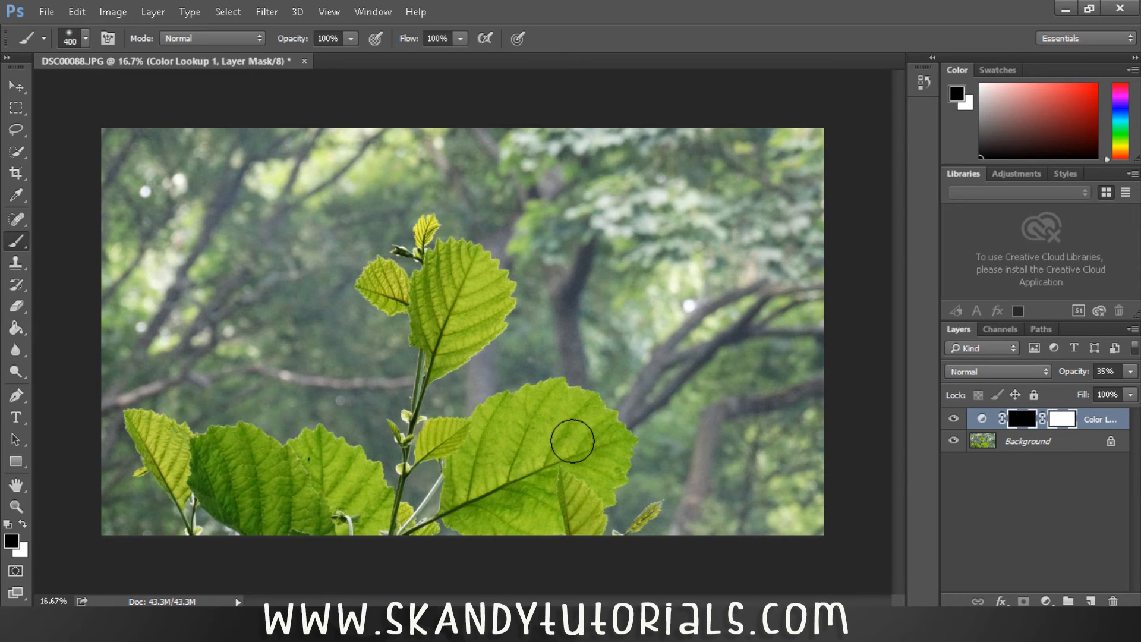
key(x)
mouse_move(531, 448)
mouse_down()
mouse_move(502, 500)
mouse_move(572, 438)
mouse_move(545, 424)
mouse_move(518, 435)
mouse_move(487, 463)
mouse_move(481, 503)
mouse_move(549, 496)
mouse_move(593, 456)
mouse_move(566, 417)
mouse_move(530, 416)
mouse_move(483, 460)
mouse_move(475, 497)
mouse_move(494, 511)
mouse_move(546, 513)
mouse_move(580, 485)
mouse_move(596, 440)
mouse_move(563, 416)
mouse_move(520, 438)
mouse_move(466, 511)
mouse_move(495, 522)
mouse_move(593, 438)
mouse_move(602, 445)
mouse_move(574, 497)
mouse_move(560, 425)
mouse_move(493, 433)
mouse_move(515, 529)
mouse_up()
mouse_move(359, 478)
mouse_down()
mouse_move(275, 509)
mouse_move(242, 463)
mouse_move(229, 508)
mouse_move(297, 536)
mouse_move(331, 540)
mouse_move(291, 482)
mouse_move(241, 447)
mouse_move(244, 508)
mouse_move(221, 460)
mouse_move(271, 519)
mouse_move(295, 501)
mouse_up()
Paint white on the mask over the tall upper leaf and the lower leaves, reducing the brush to 175 px
click(86, 41)
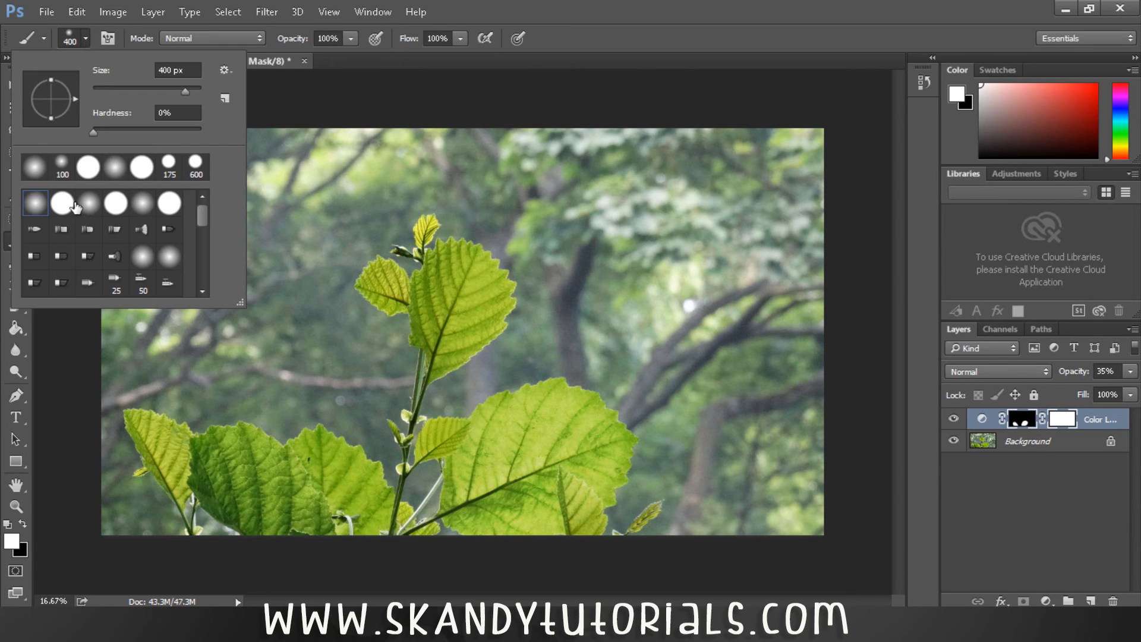
click(87, 38)
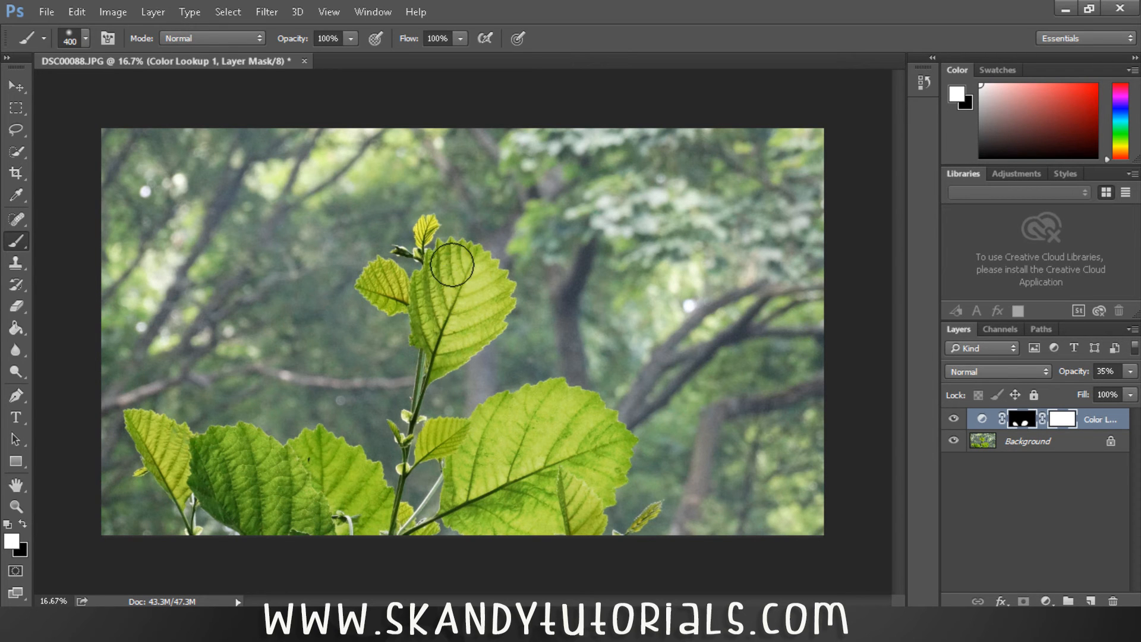
mouse_move(465, 280)
mouse_down()
mouse_move(477, 317)
mouse_move(457, 336)
mouse_up()
mouse_move(329, 478)
mouse_down()
mouse_move(376, 531)
mouse_move(369, 515)
mouse_move(389, 529)
mouse_move(388, 547)
mouse_move(347, 524)
mouse_move(316, 530)
mouse_move(259, 466)
mouse_move(174, 445)
mouse_move(143, 424)
mouse_move(174, 447)
mouse_move(170, 437)
mouse_move(181, 494)
mouse_move(134, 422)
mouse_move(223, 460)
mouse_move(208, 457)
mouse_move(211, 446)
mouse_move(259, 512)
mouse_move(261, 465)
mouse_move(293, 484)
mouse_move(316, 530)
mouse_move(303, 462)
mouse_move(326, 450)
mouse_up()
key(bracketleft)
key(bracketleft)
key(bracketleft)
key(bracketleft)
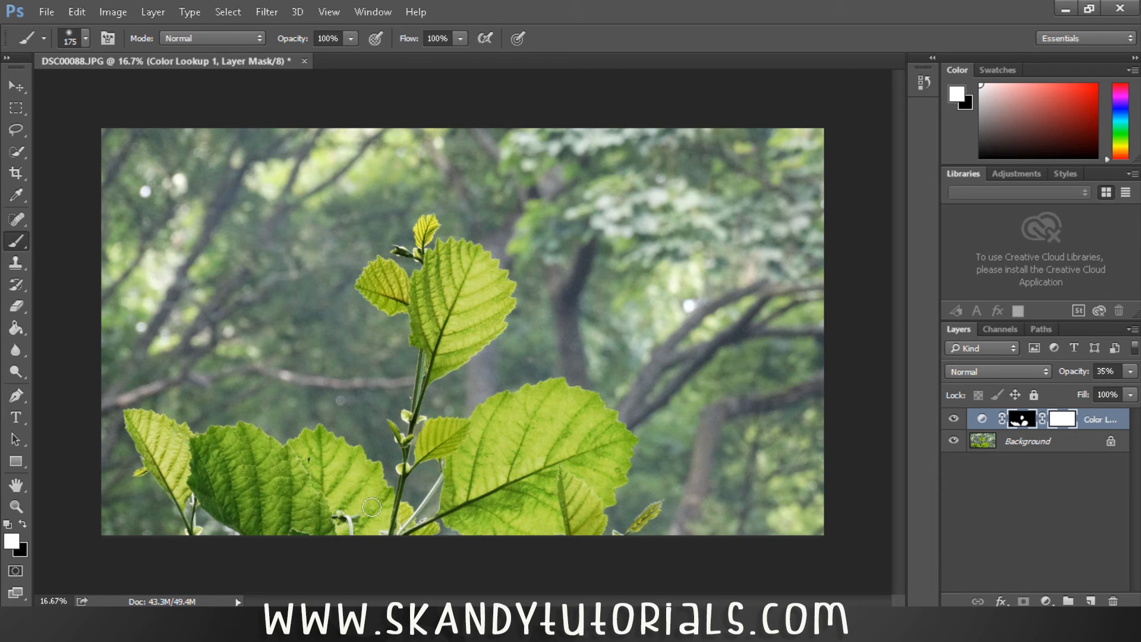
Compare the photo with and without the masked Color Lookup effect by toggling the layer's visibility
click(953, 422)
click(953, 423)
click(953, 422)
click(953, 422)
click(953, 423)
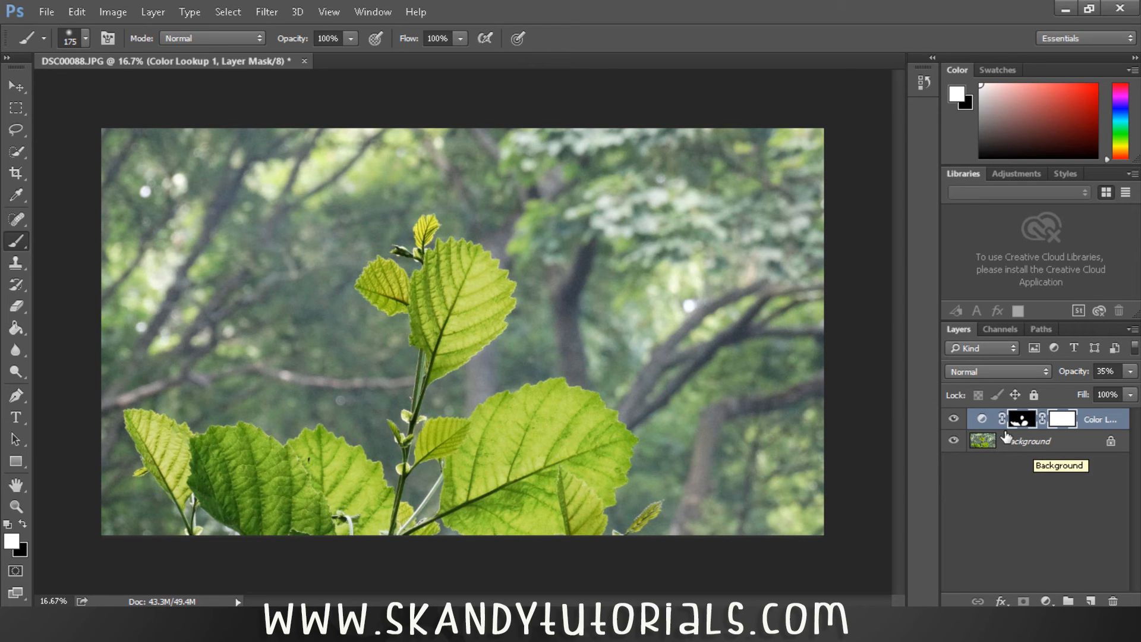
click(954, 421)
click(954, 421)
click(953, 421)
click(953, 421)
click(954, 421)
click(954, 421)
click(954, 420)
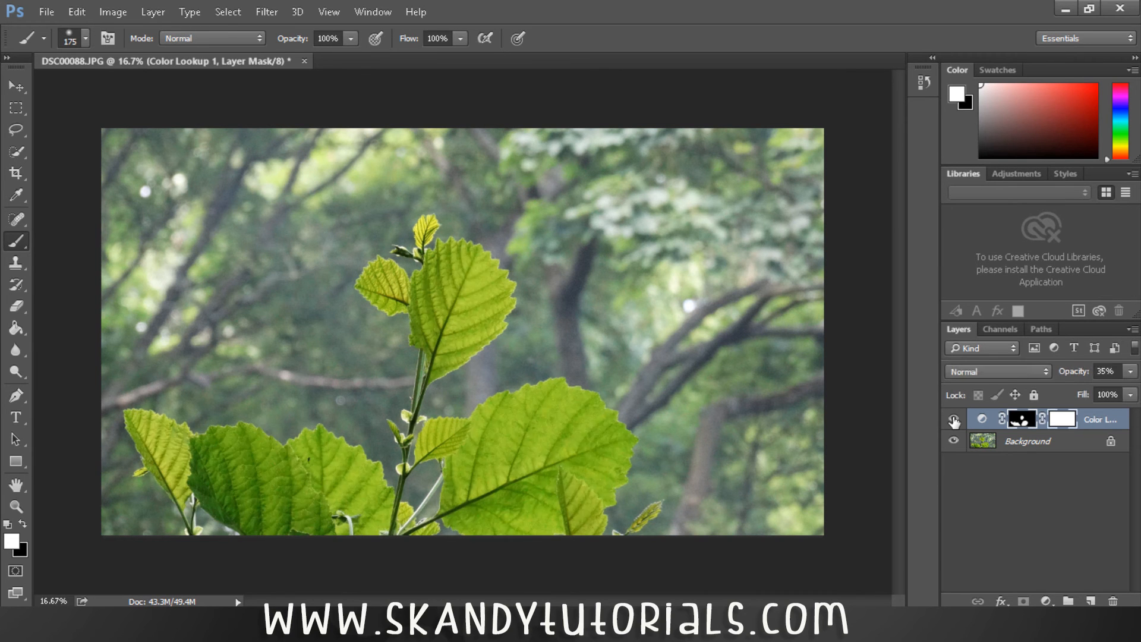
click(954, 421)
click(953, 421)
click(953, 421)
click(953, 421)
click(954, 421)
click(954, 421)
click(954, 421)
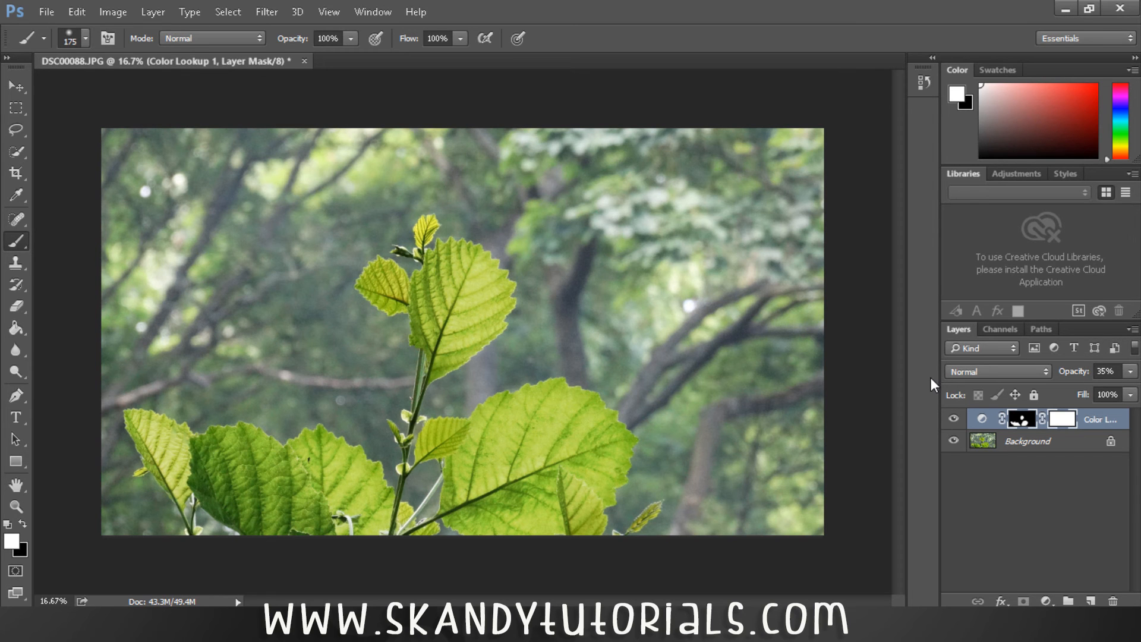
Set the Color Lookup layer's blend mode to Overlay and its opacity to 21%
click(978, 376)
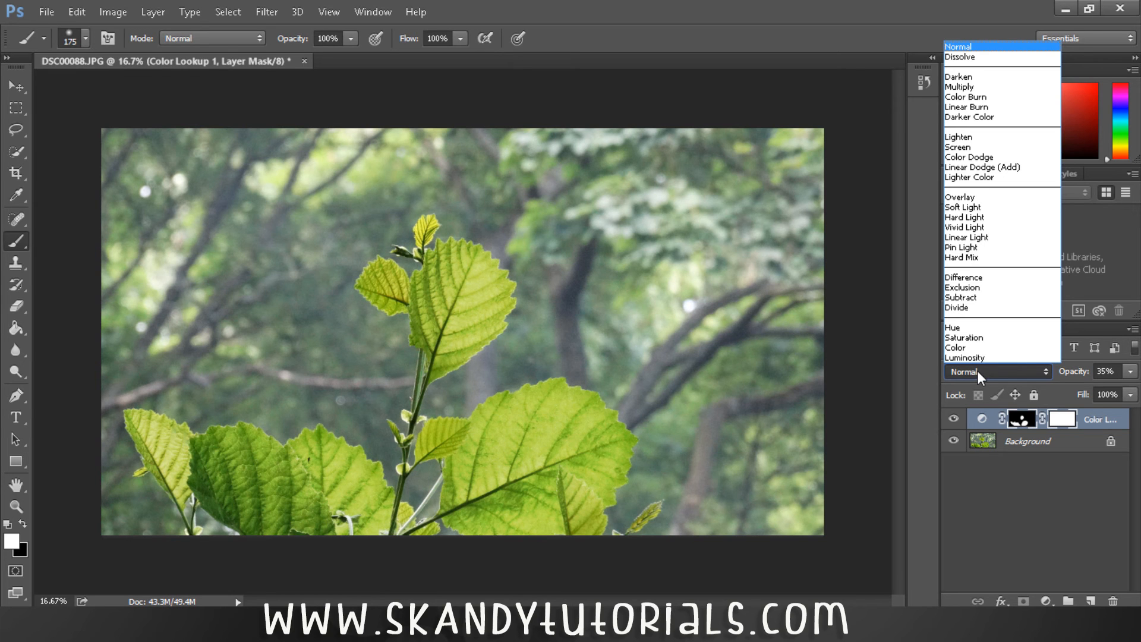
click(979, 202)
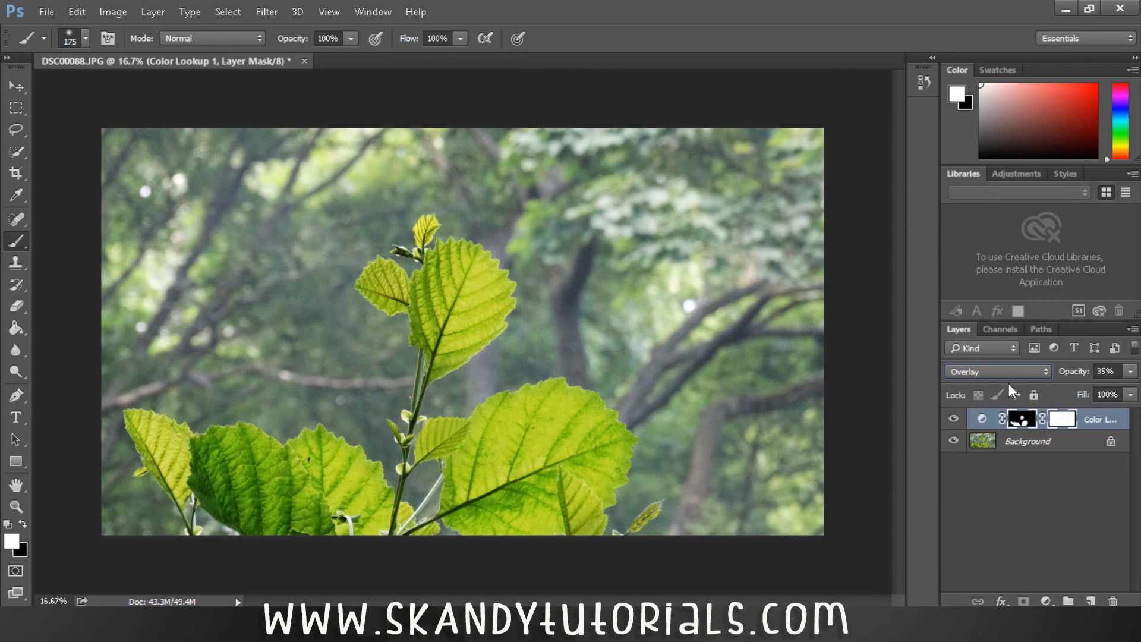
click(953, 420)
click(954, 420)
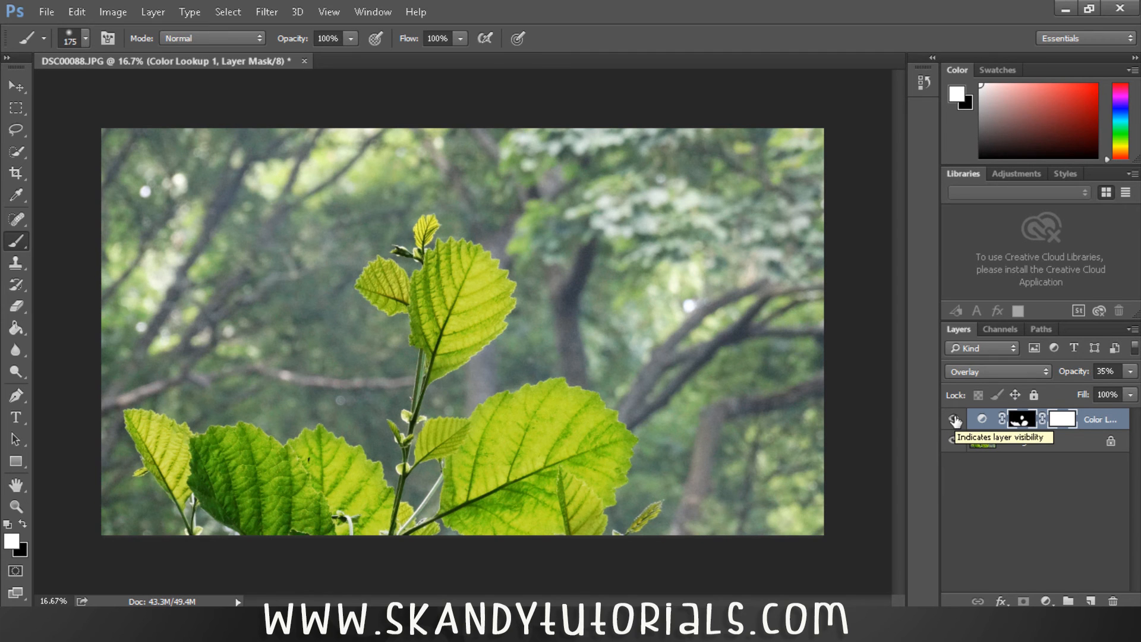
drag(1078, 372, 1031, 382)
Delete the Color Lookup adjustment layer
click(1010, 483)
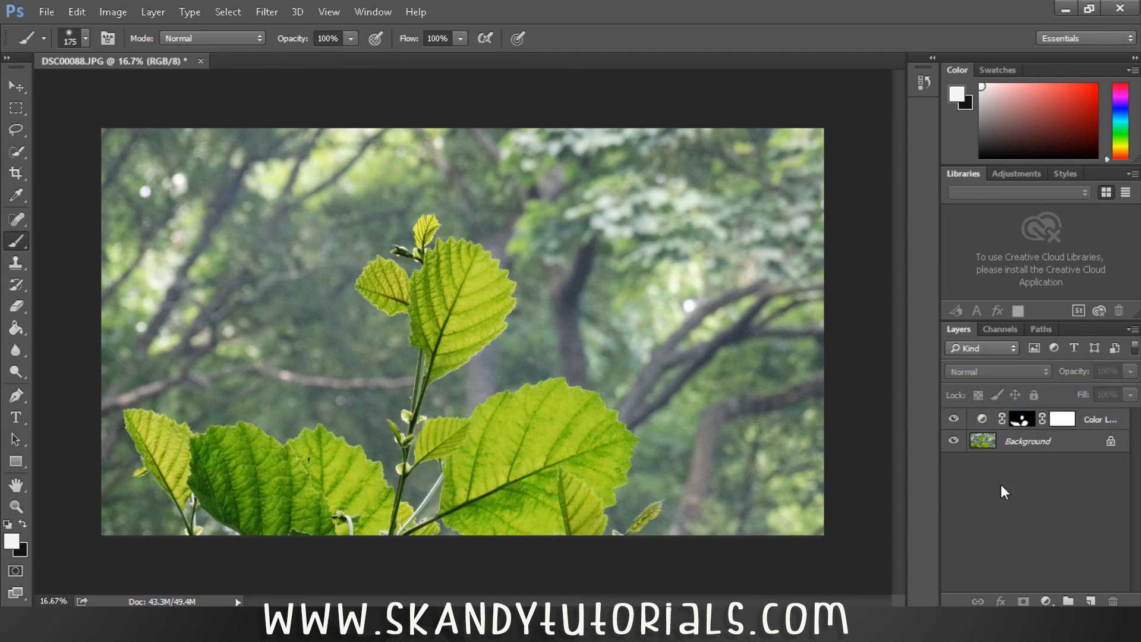
click(1083, 422)
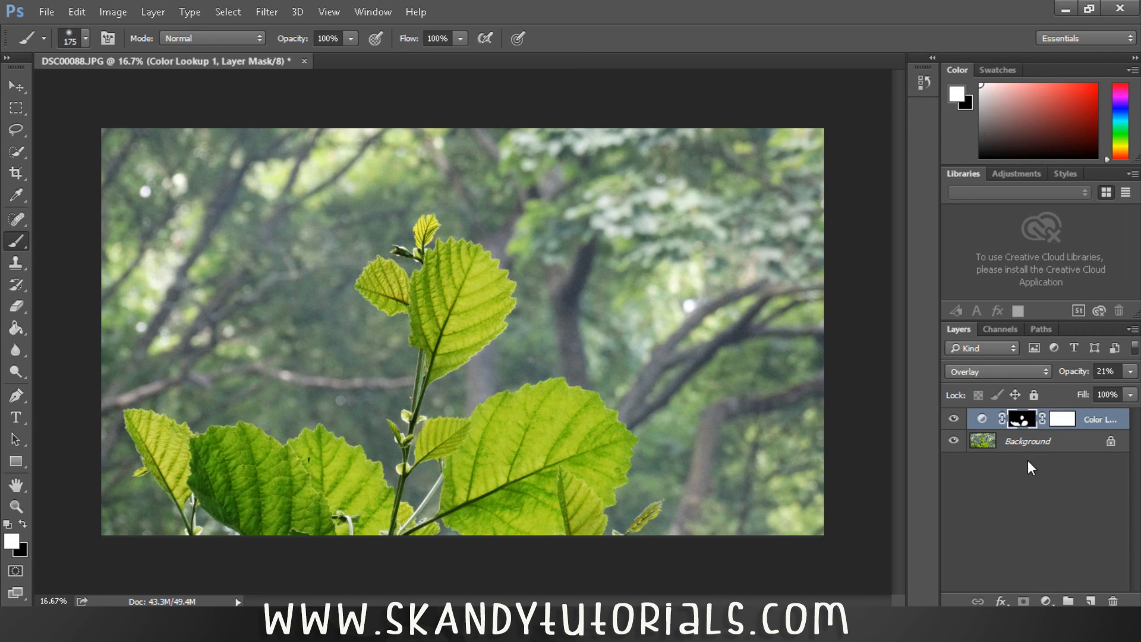
key(Delete)
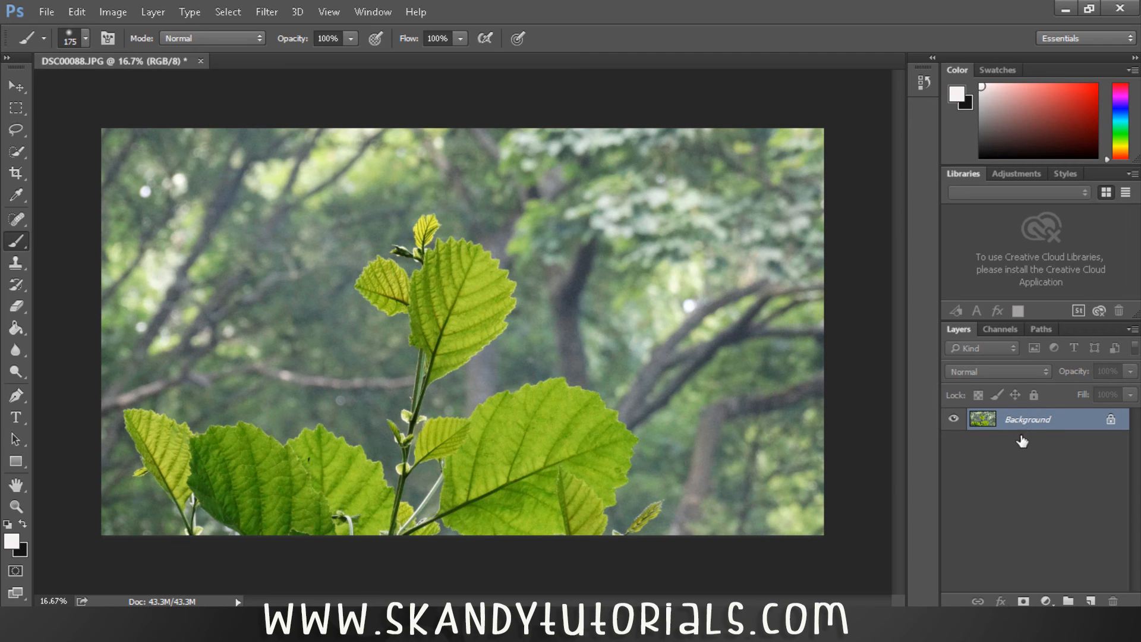
Add a Color Lookup adjustment layer above the photo, browse the 3D LUT presets and apply Fuji F125 Kodak 2393 (by Adobe)
click(1046, 601)
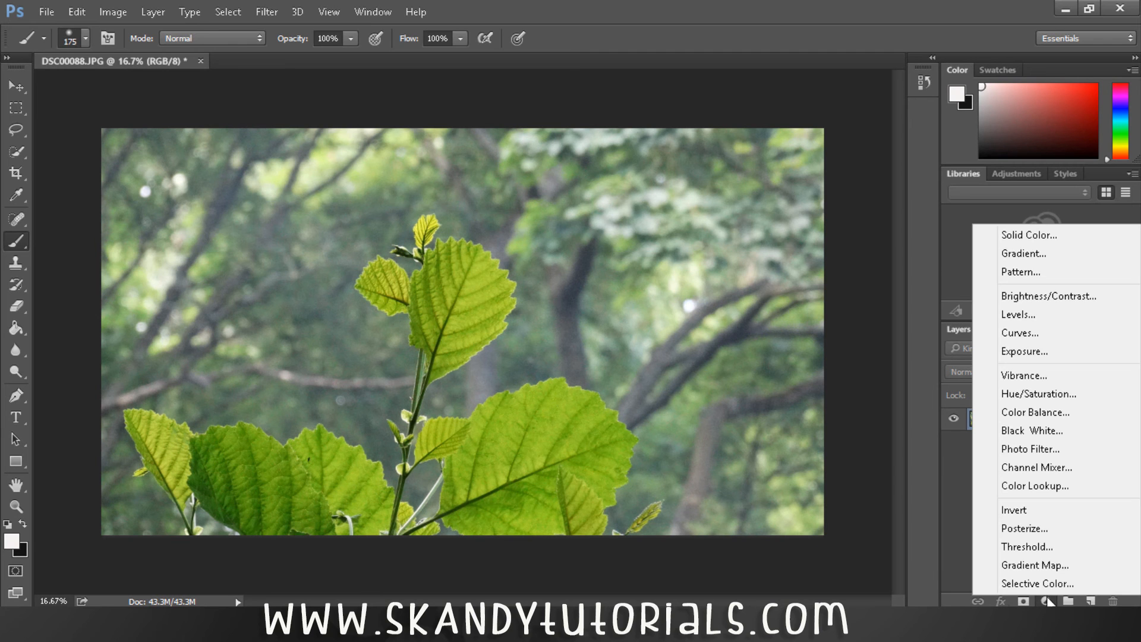
click(1040, 484)
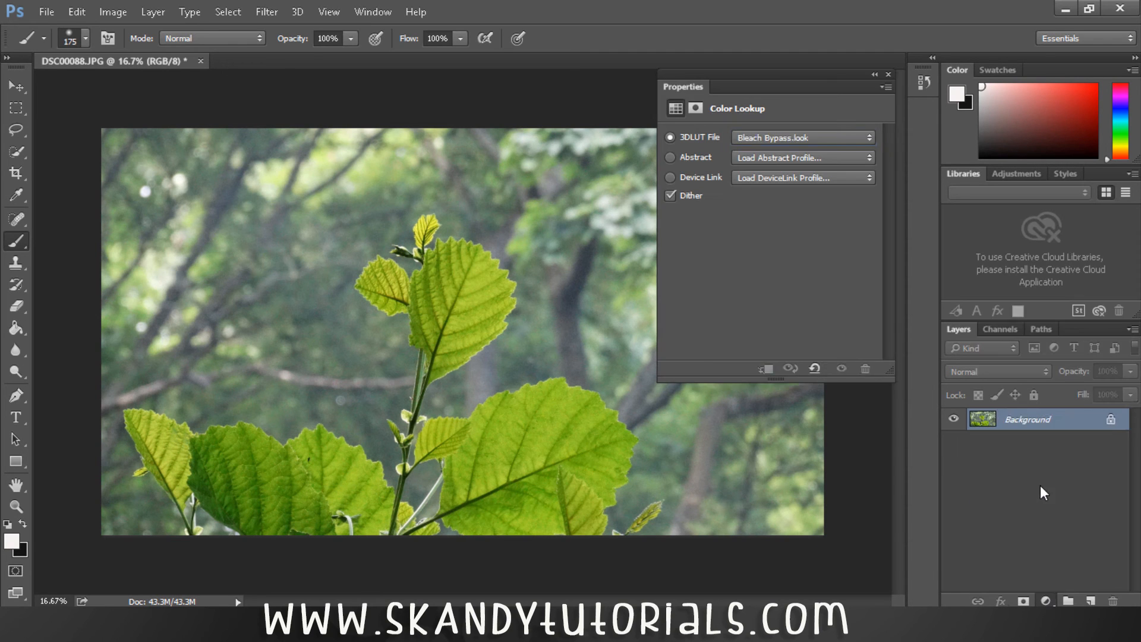
click(833, 137)
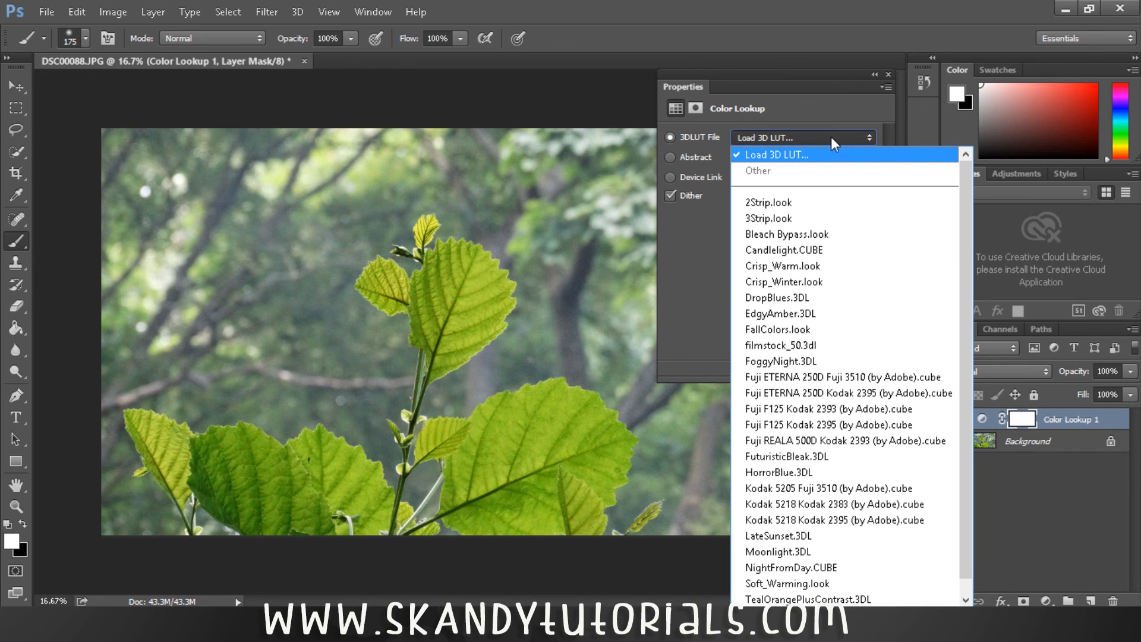
click(792, 343)
key(Down)
key(Down)
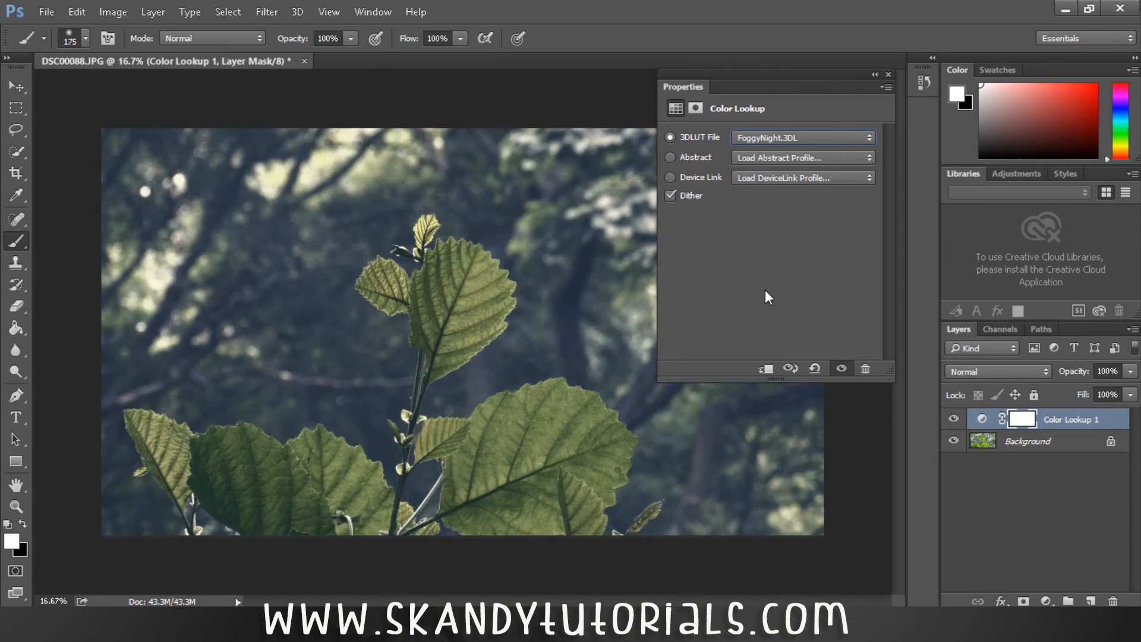
key(Down)
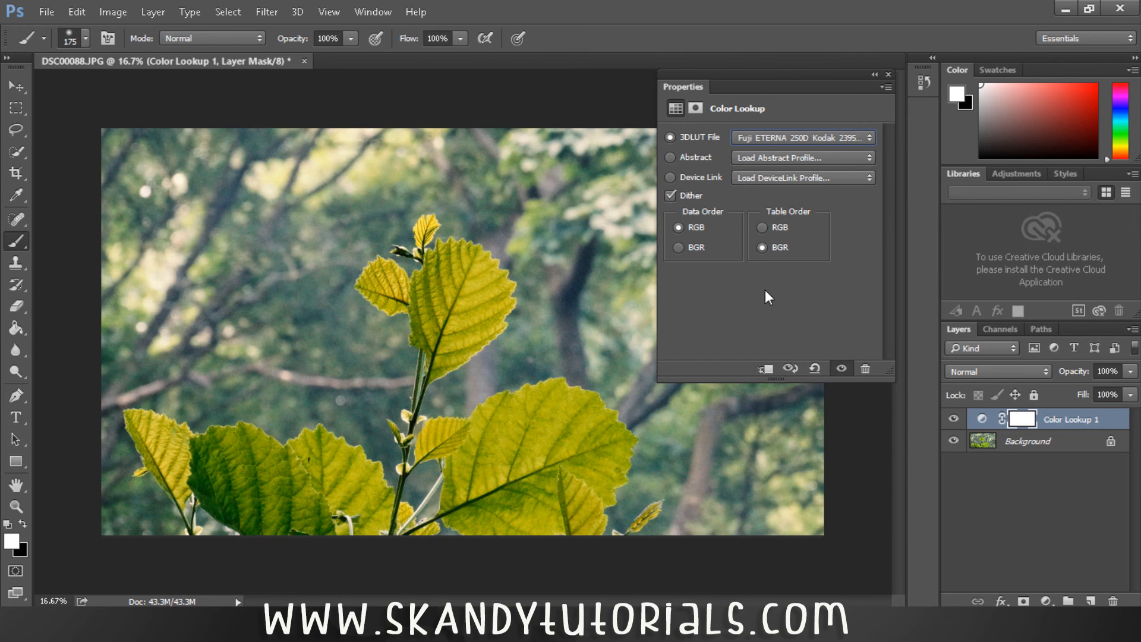
key(Down)
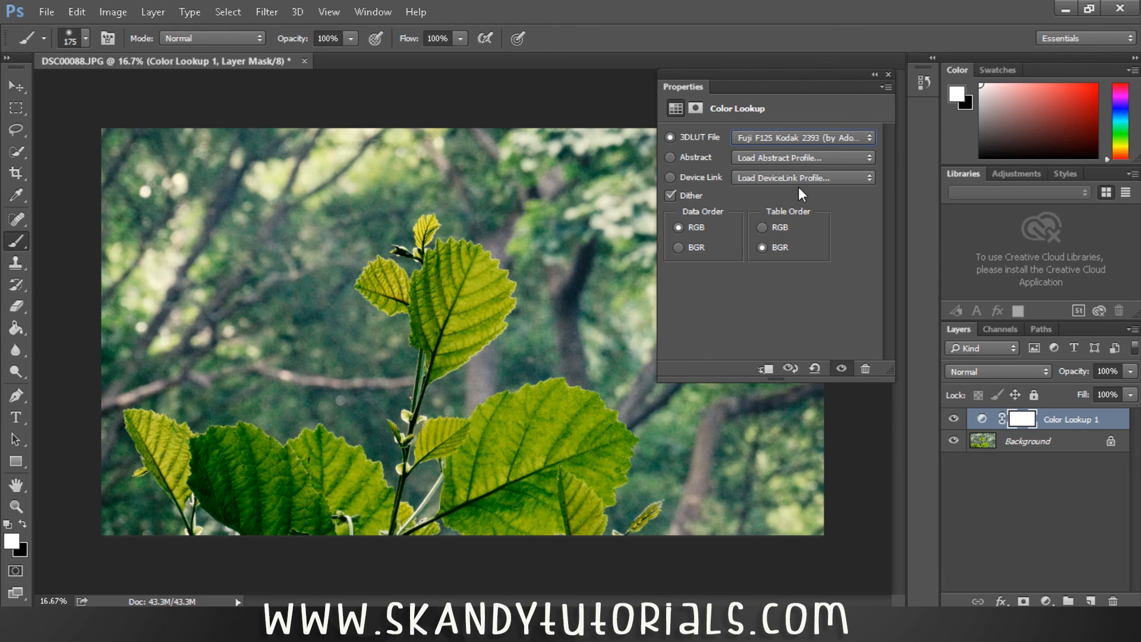
click(887, 75)
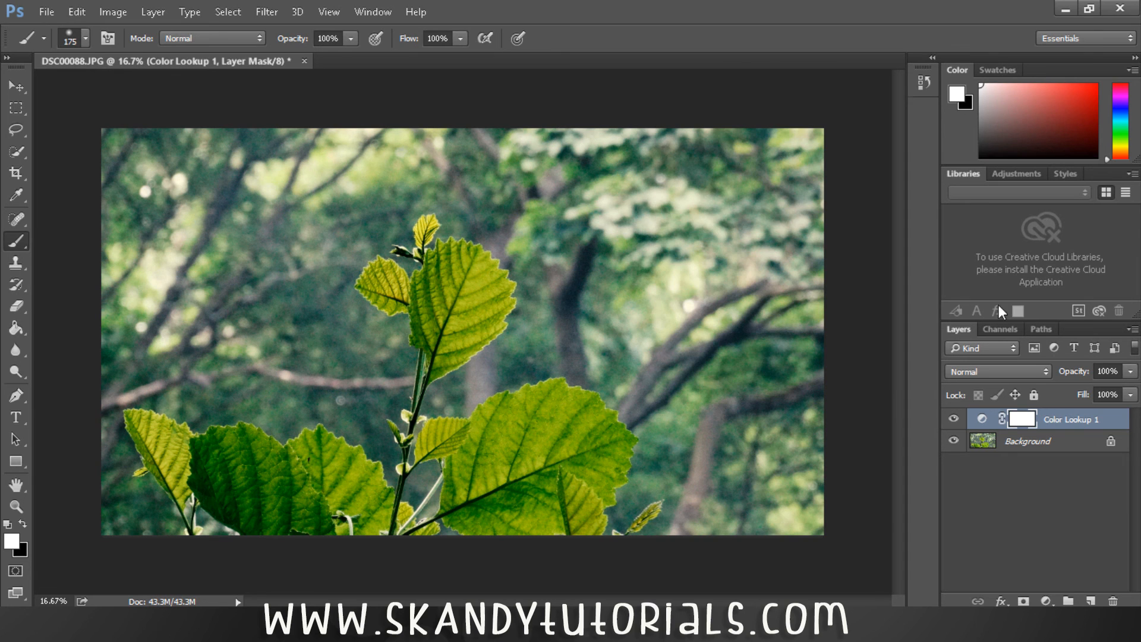
Lower the Color Lookup layer's opacity to 70%
click(1036, 487)
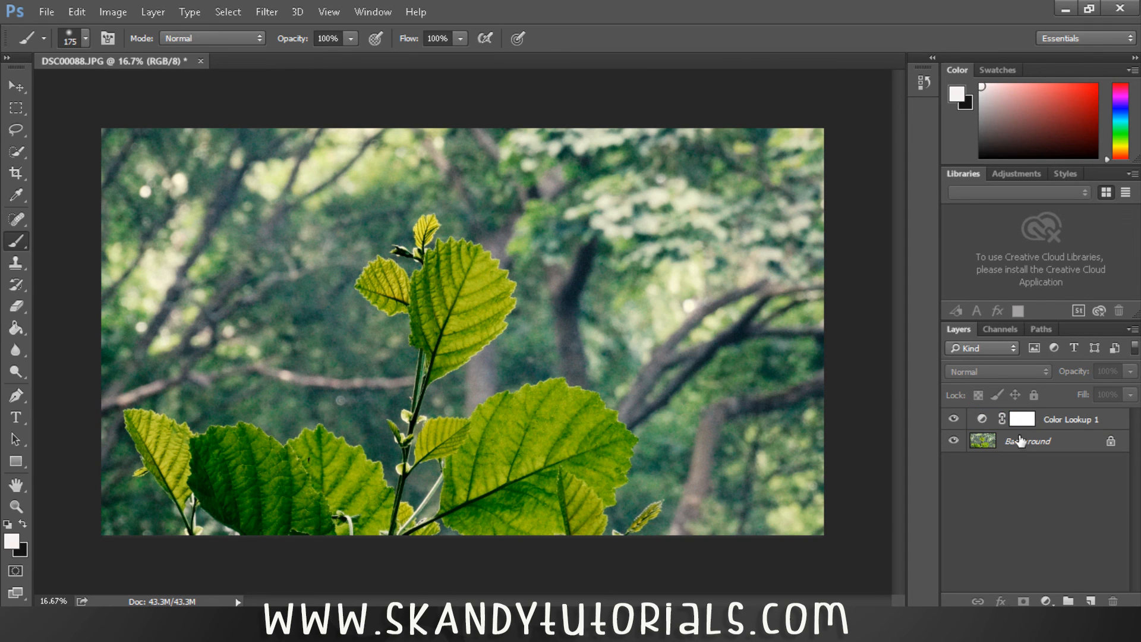
click(1030, 419)
drag(1074, 368, 1048, 374)
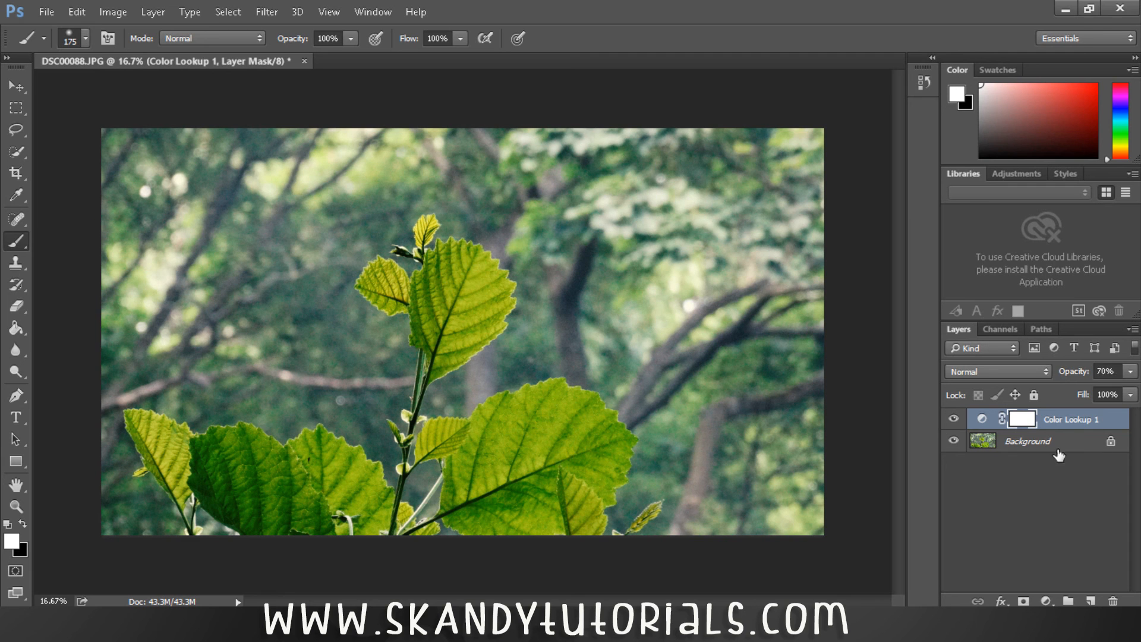
Place the DSC000880 image from the desktop into the document, between the Background and the Color Lookup layer
key(alt+bracketleft)
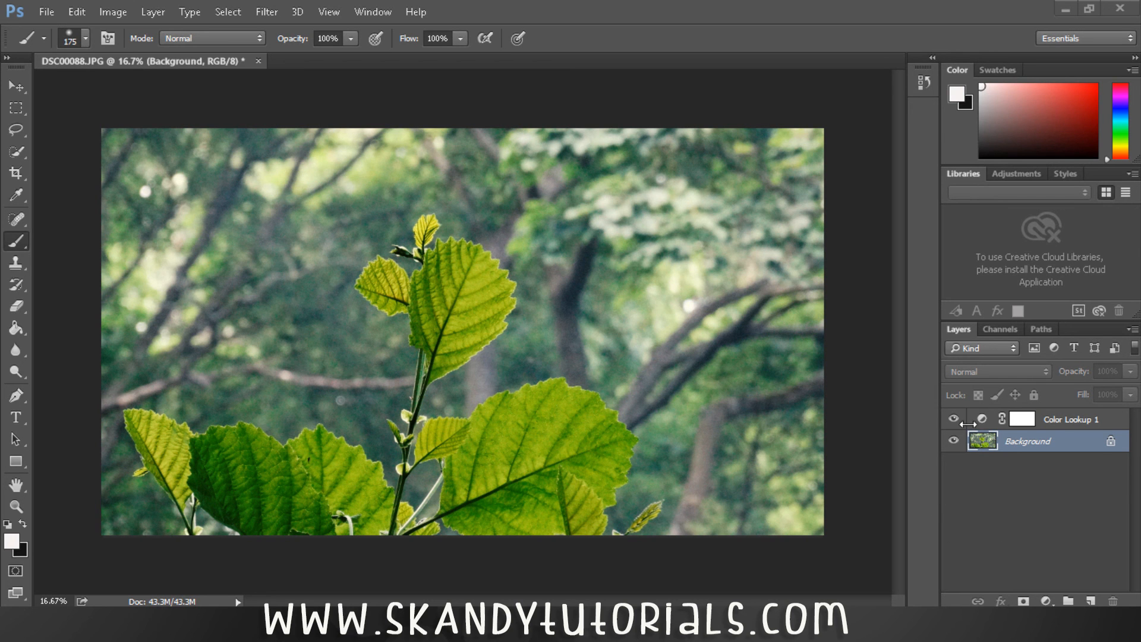
click(1068, 8)
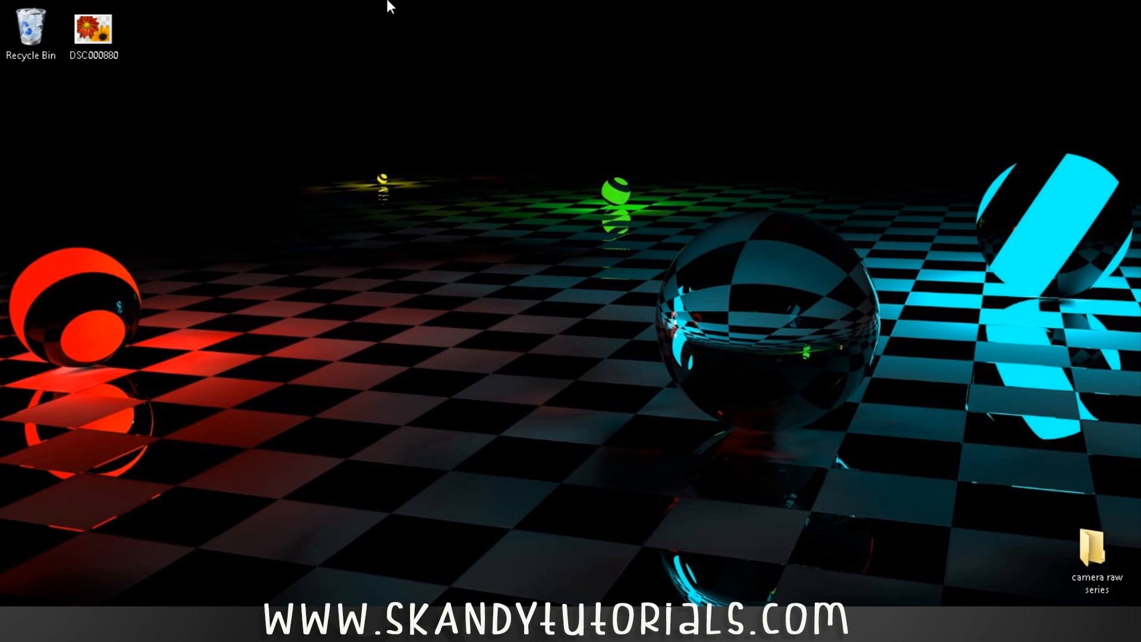
drag(94, 31, 311, 298)
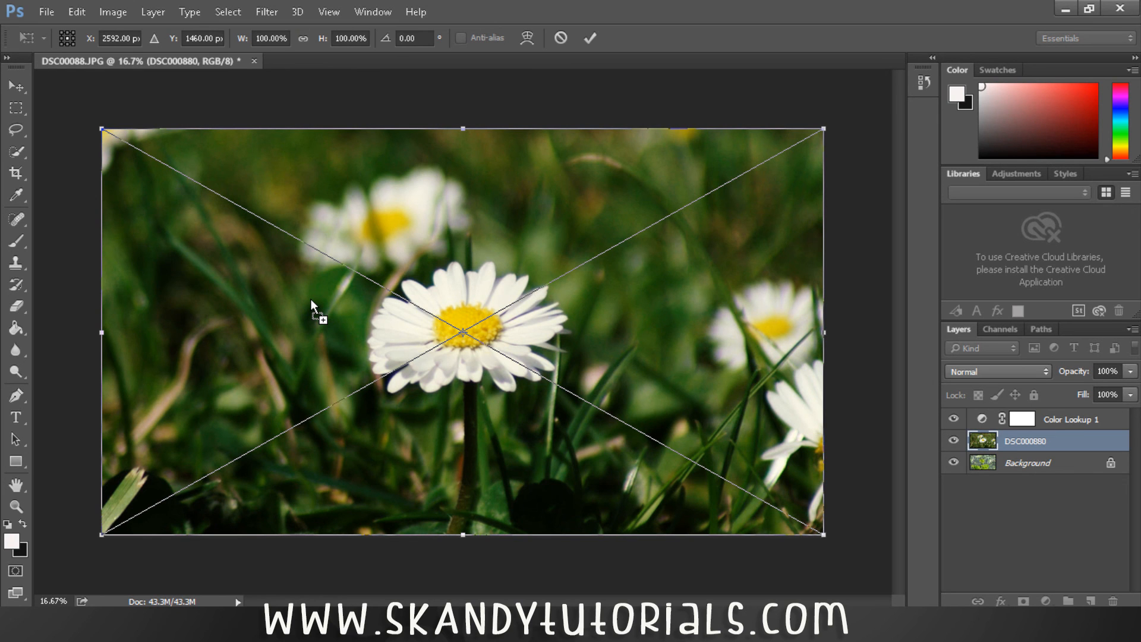
key(Return)
key(b)
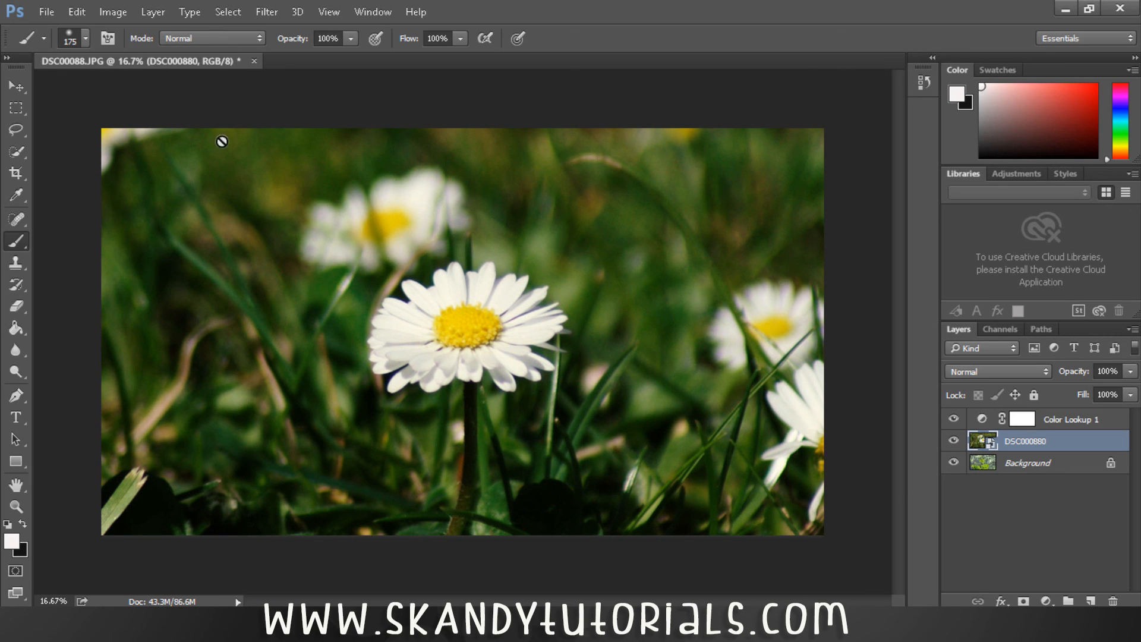
Compare the grade on both photos by toggling the visibility of the Color Lookup layer and the DSC000880 layer
click(954, 420)
click(954, 420)
click(972, 456)
click(954, 441)
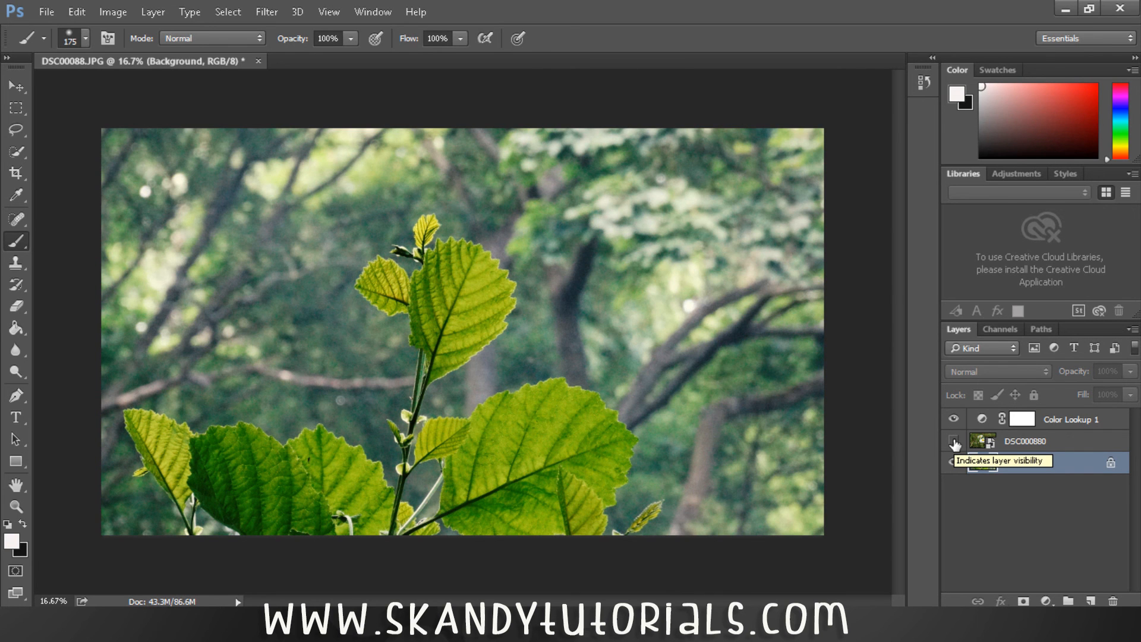
click(954, 441)
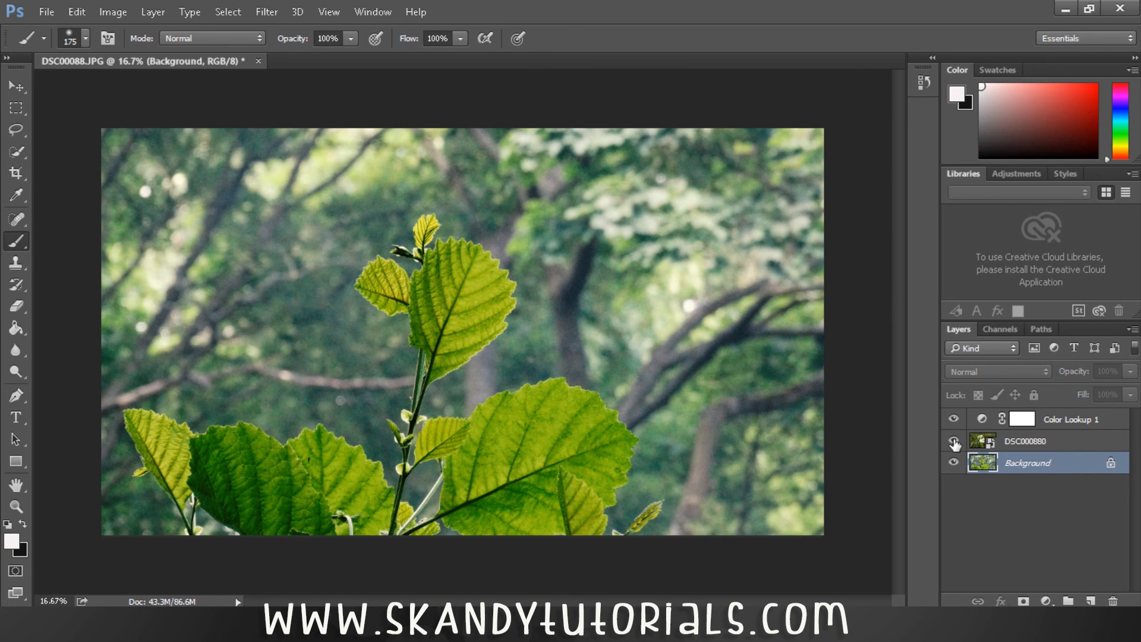